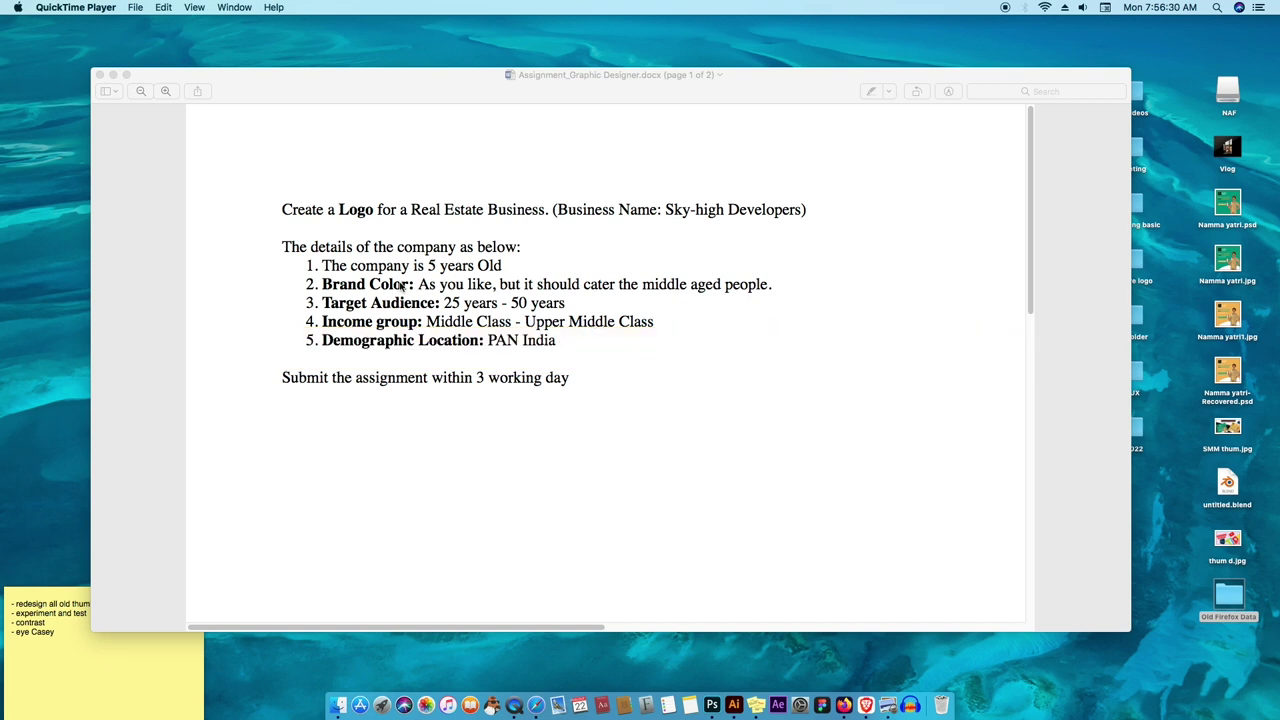
# - Select and deselect the logo brief's text in Preview, then minimize the brief window
pyautogui.click(420, 410)
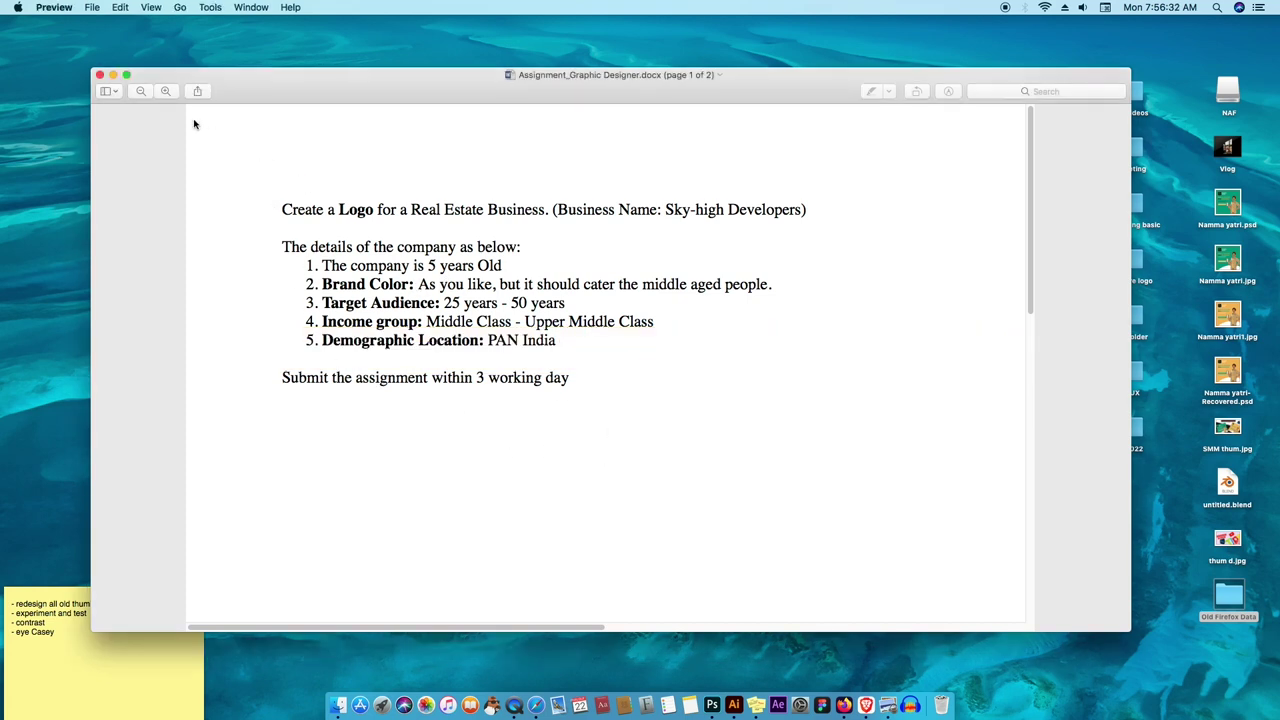
pyautogui.press('super+a')
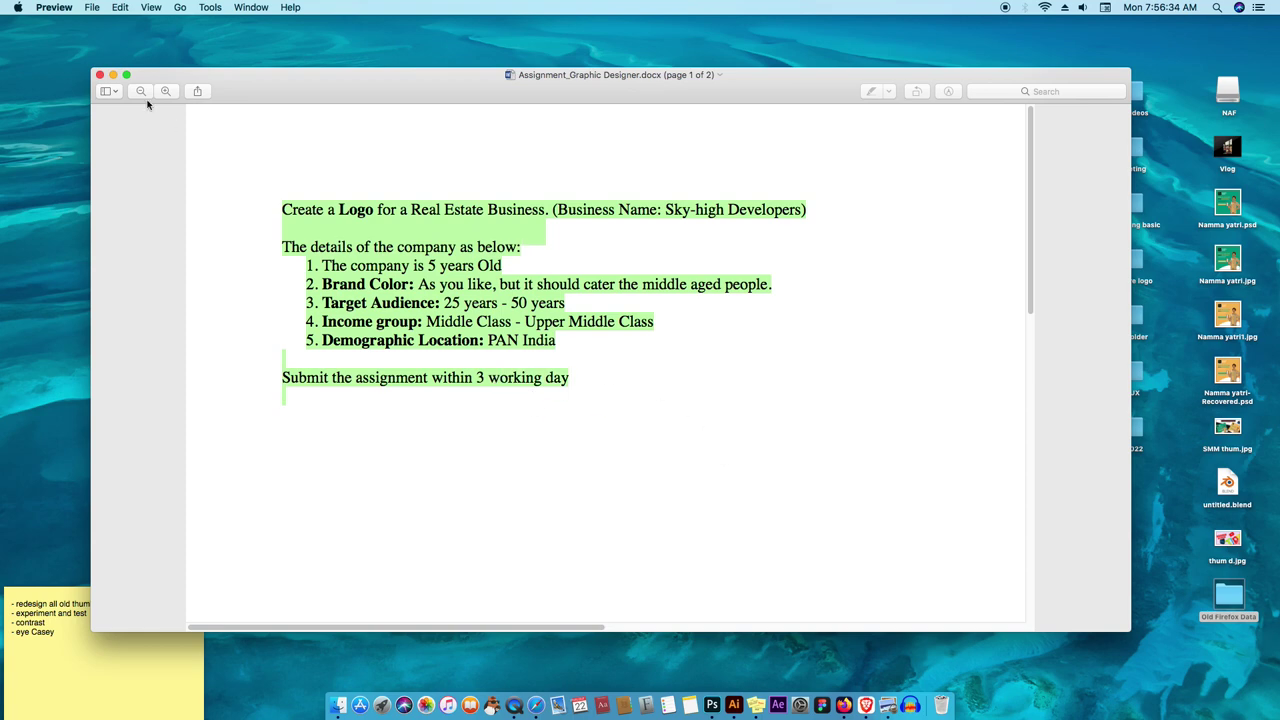
pyautogui.click(304, 189)
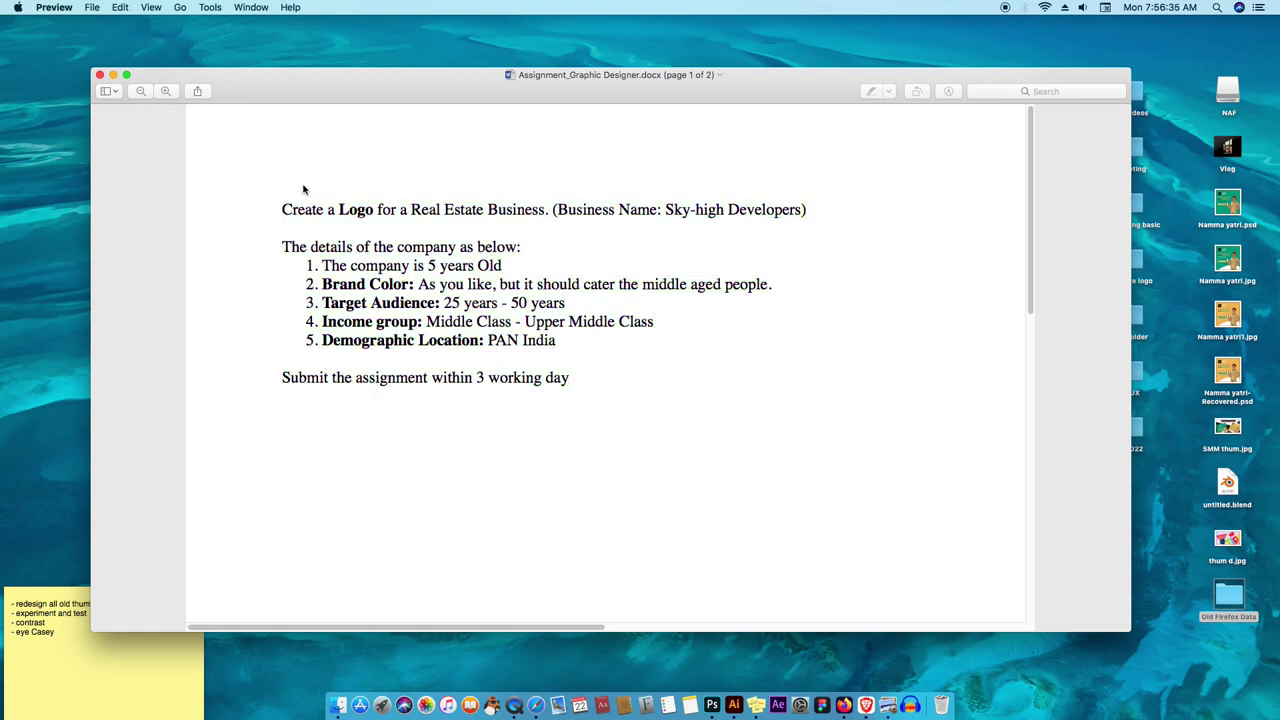
pyautogui.click(113, 77)
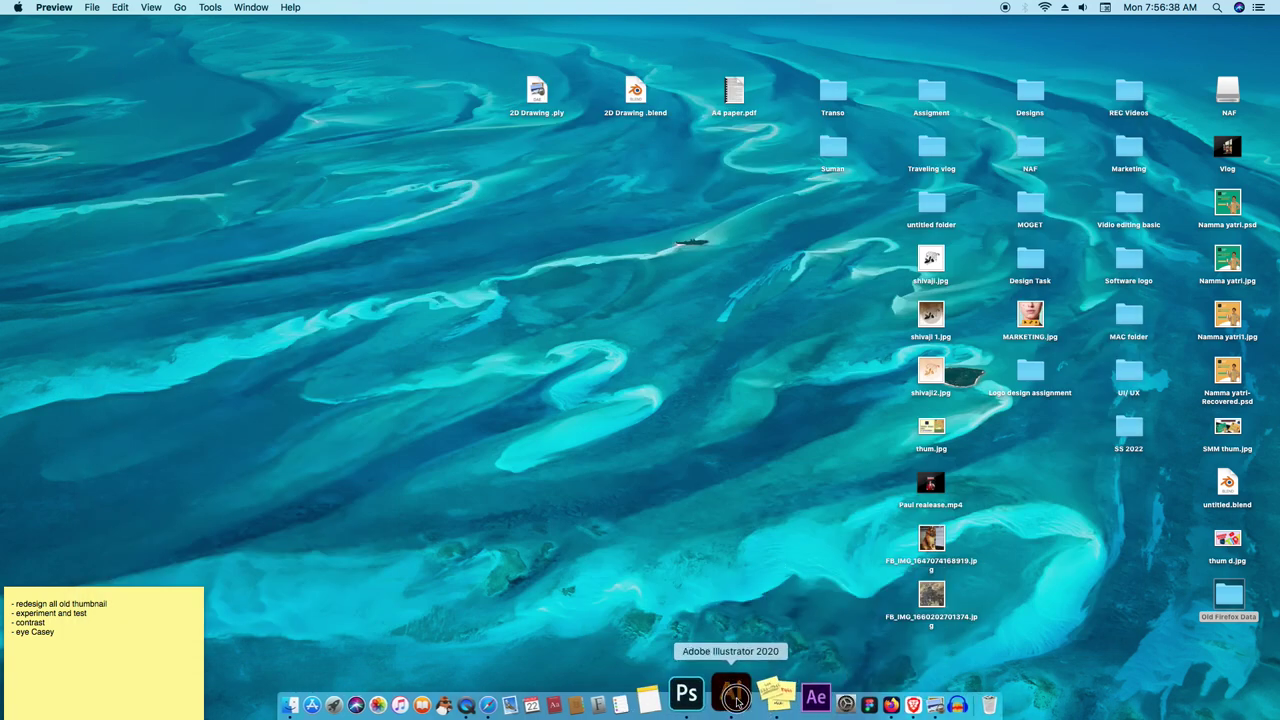
# - Bring Illustrator's SKY HIGH DEVELOPERS badge forward, then switch to Brave's YouTube Studio details page
pyautogui.click(714, 697)
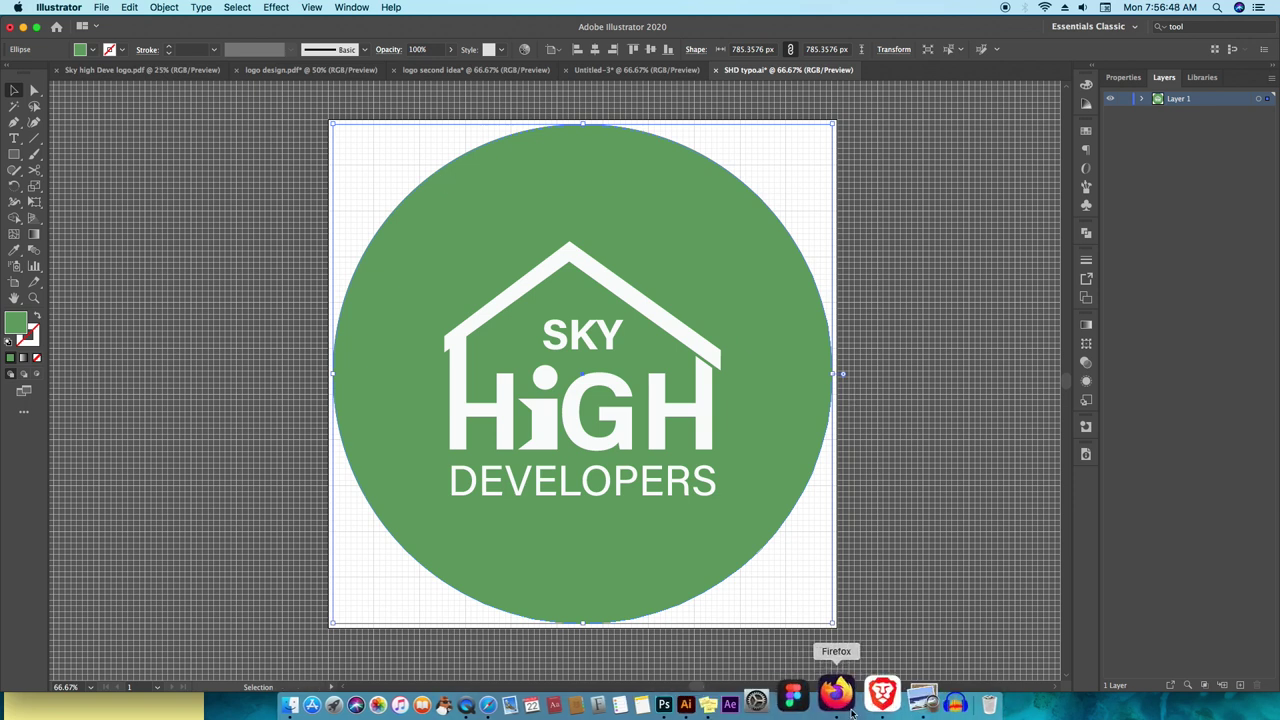
pyautogui.click(867, 698)
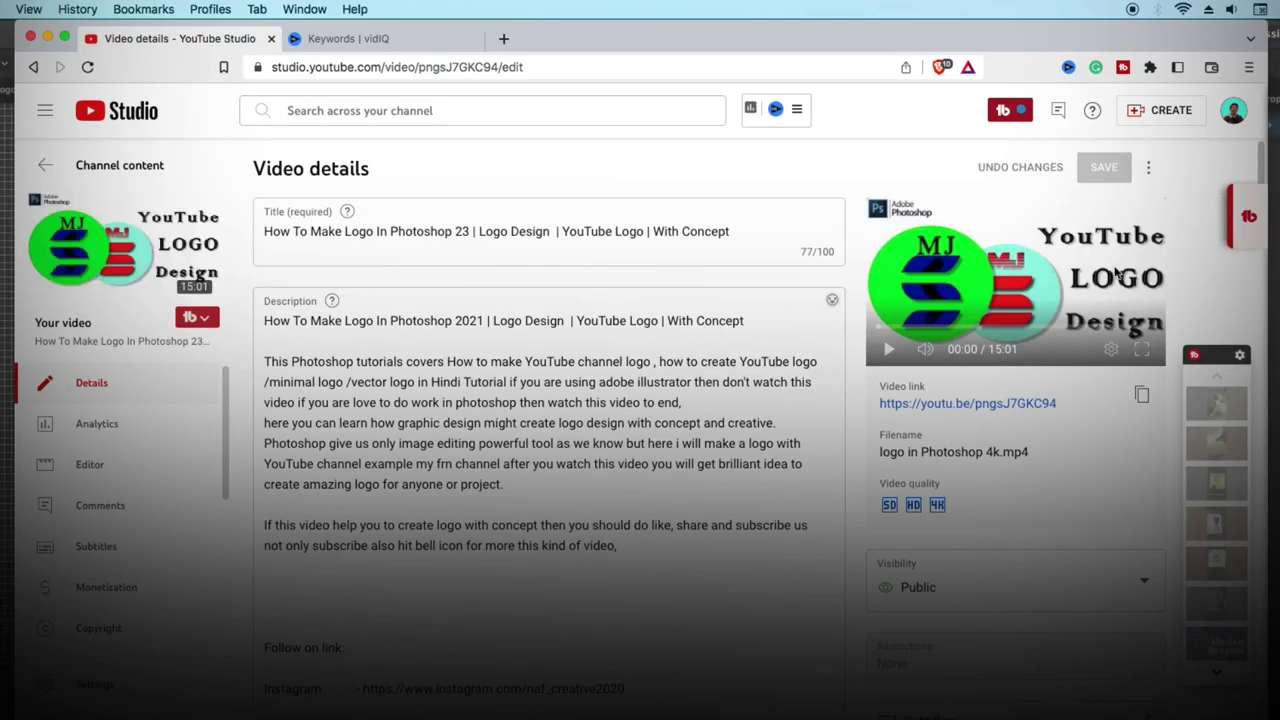
# - Minimize the Brave browser and make Illustrator the active app again
pyautogui.click(46, 38)
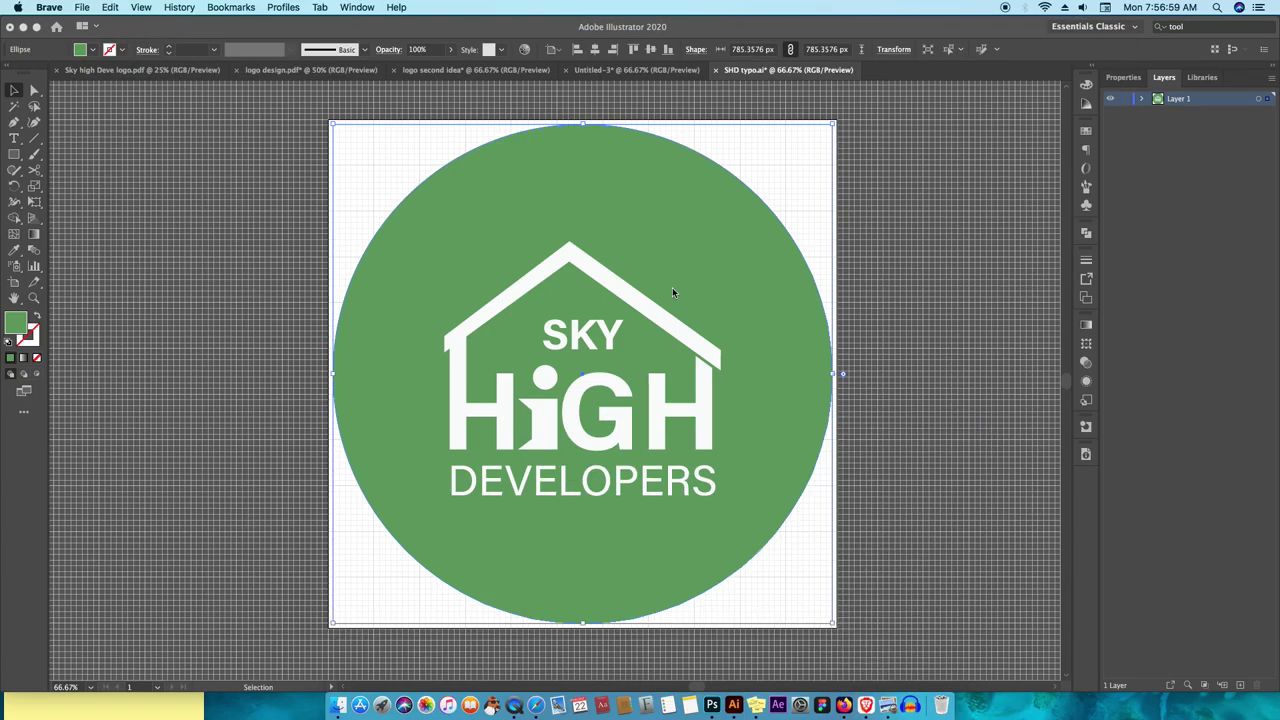
pyautogui.click(672, 291)
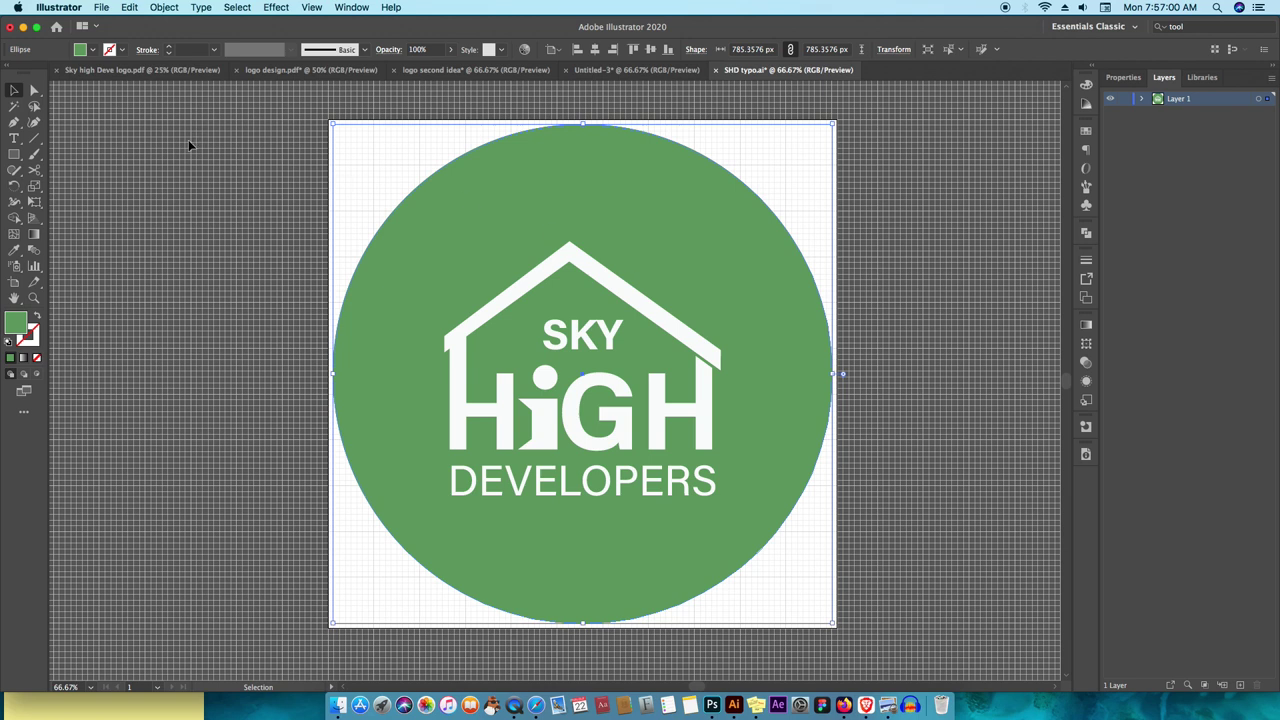
# - Open the Sky high Deve logo.pdf presentation and zoom in on its artboards
pyautogui.click(118, 71)
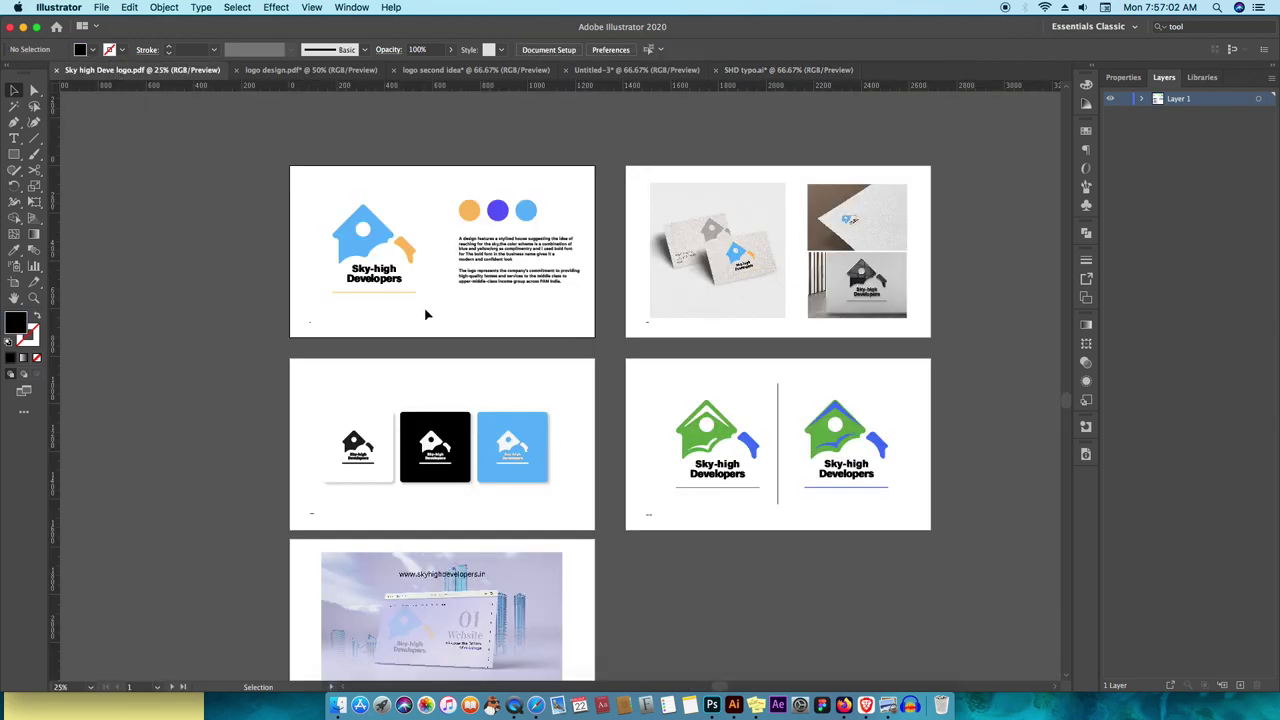
pyautogui.scroll(1, 425, 315)
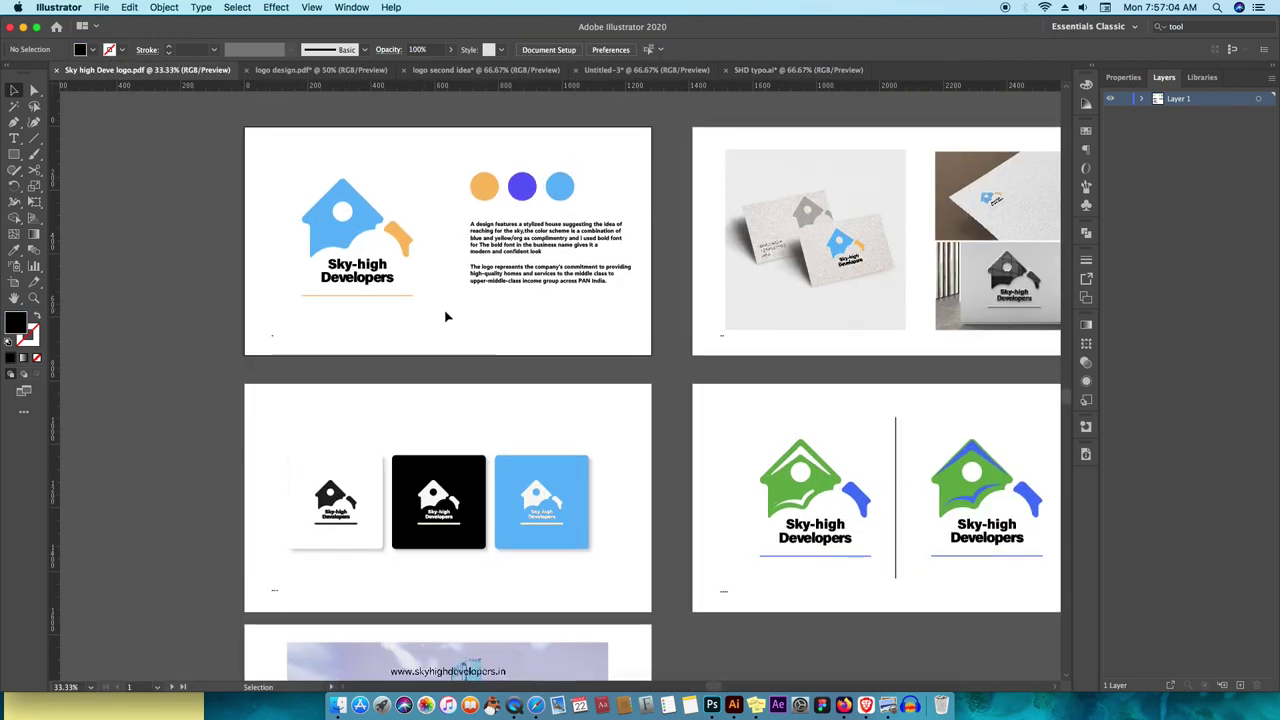
pyautogui.scroll(1, 377, 291)
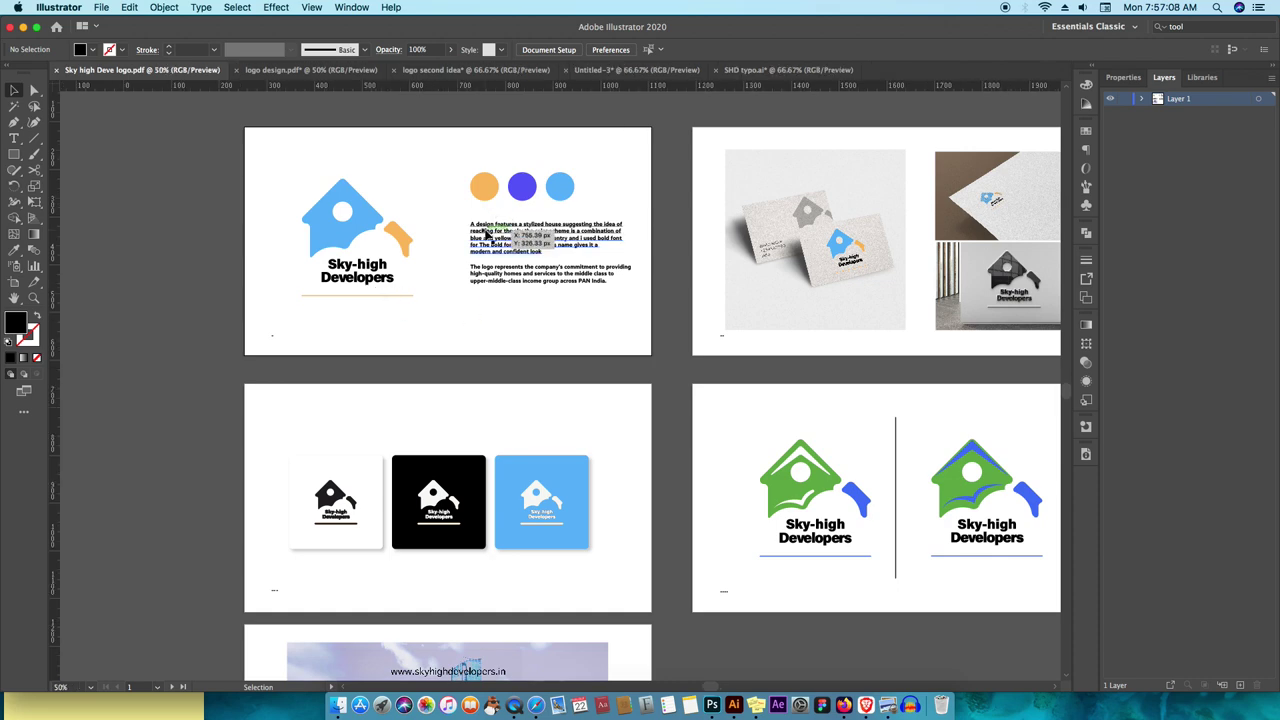
pyautogui.scroll(1, 487, 232)
# - Pan across the card and signage mockups and the white, black and blue logo versions
pyautogui.hscroll(5, 490, 293)
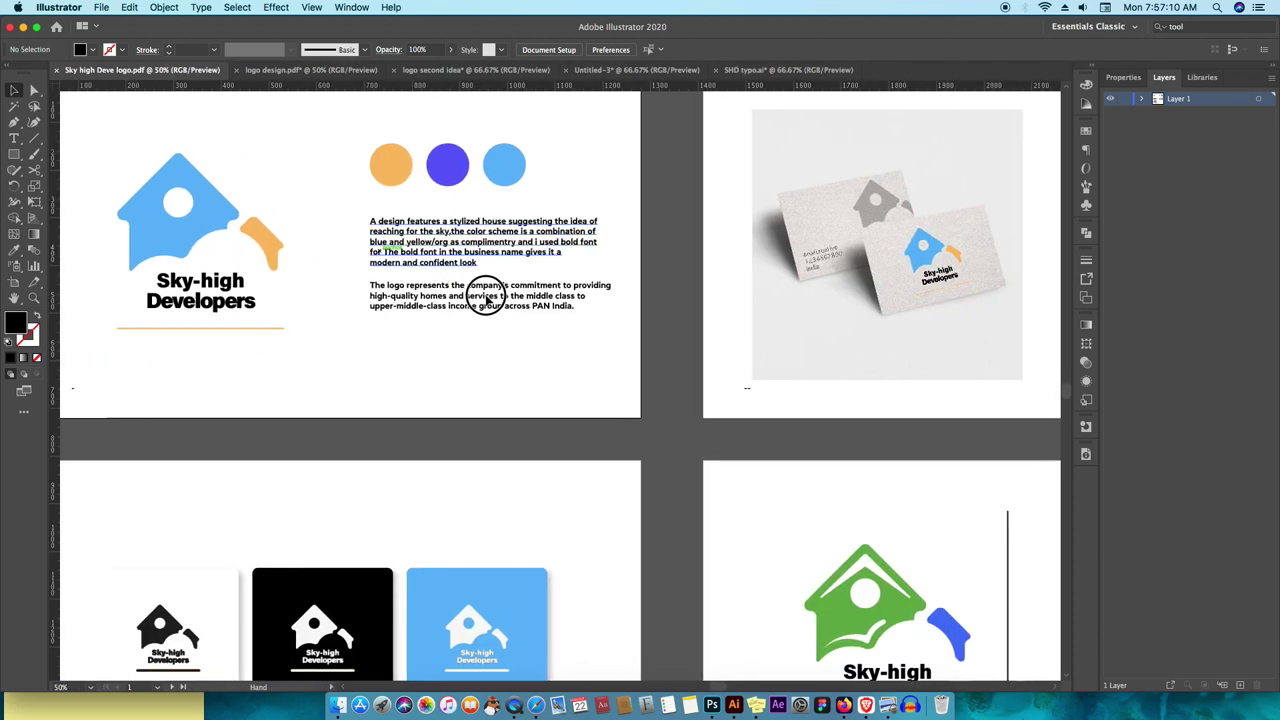
pyautogui.hscroll(1, 455, 297)
pyautogui.hscroll(4, 770, 296)
pyautogui.hscroll(4, 700, 296)
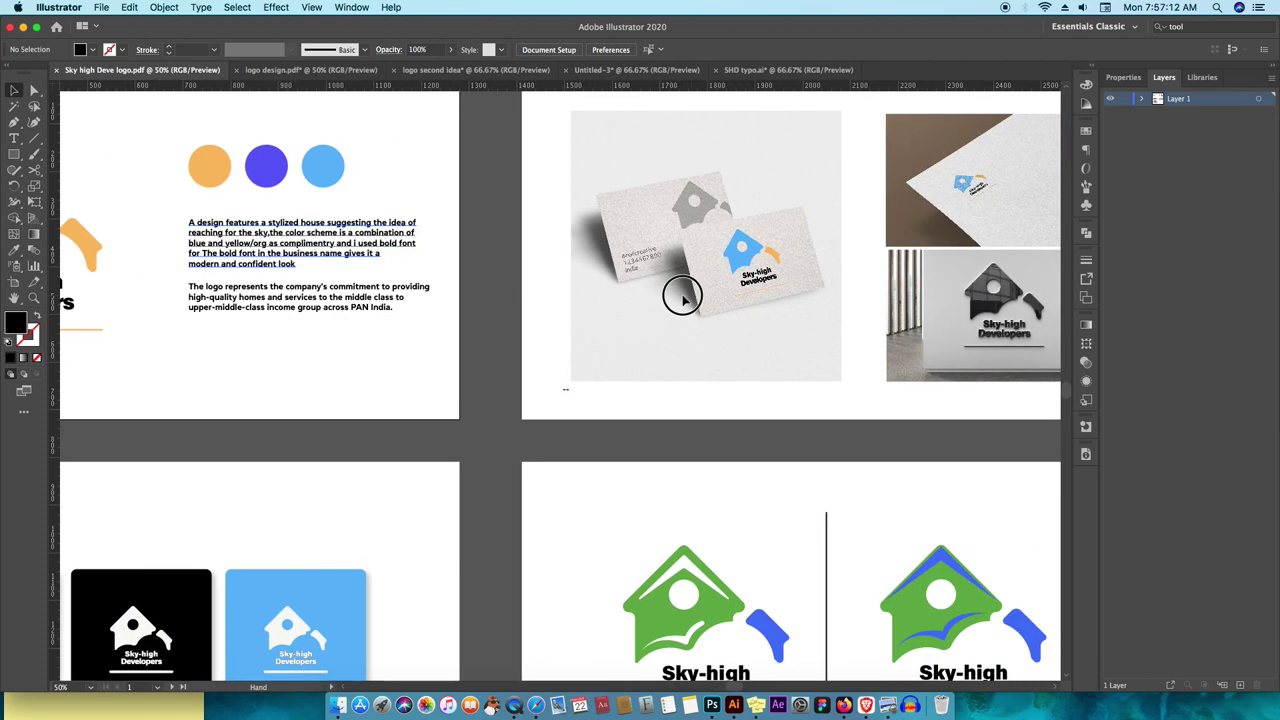
pyautogui.hscroll(1, 670, 294)
pyautogui.hscroll(2, 655, 295)
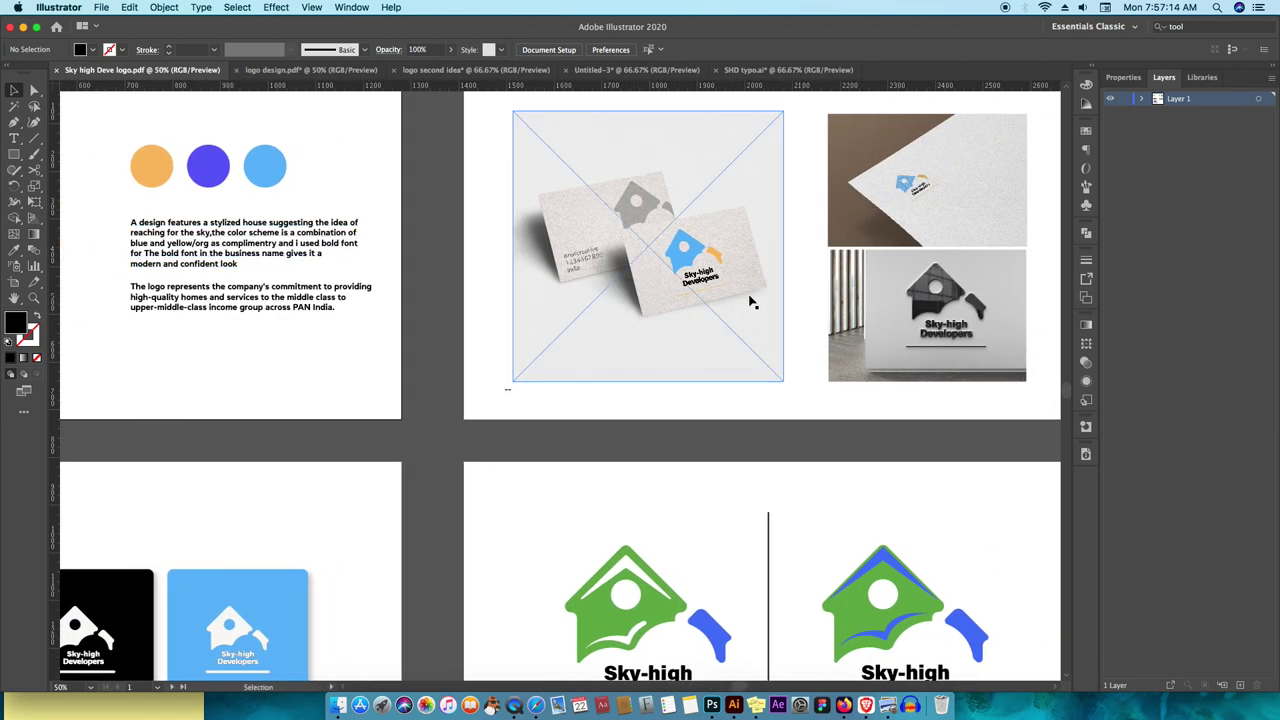
pyautogui.moveTo(757, 300); pyautogui.dragTo(700, 294)
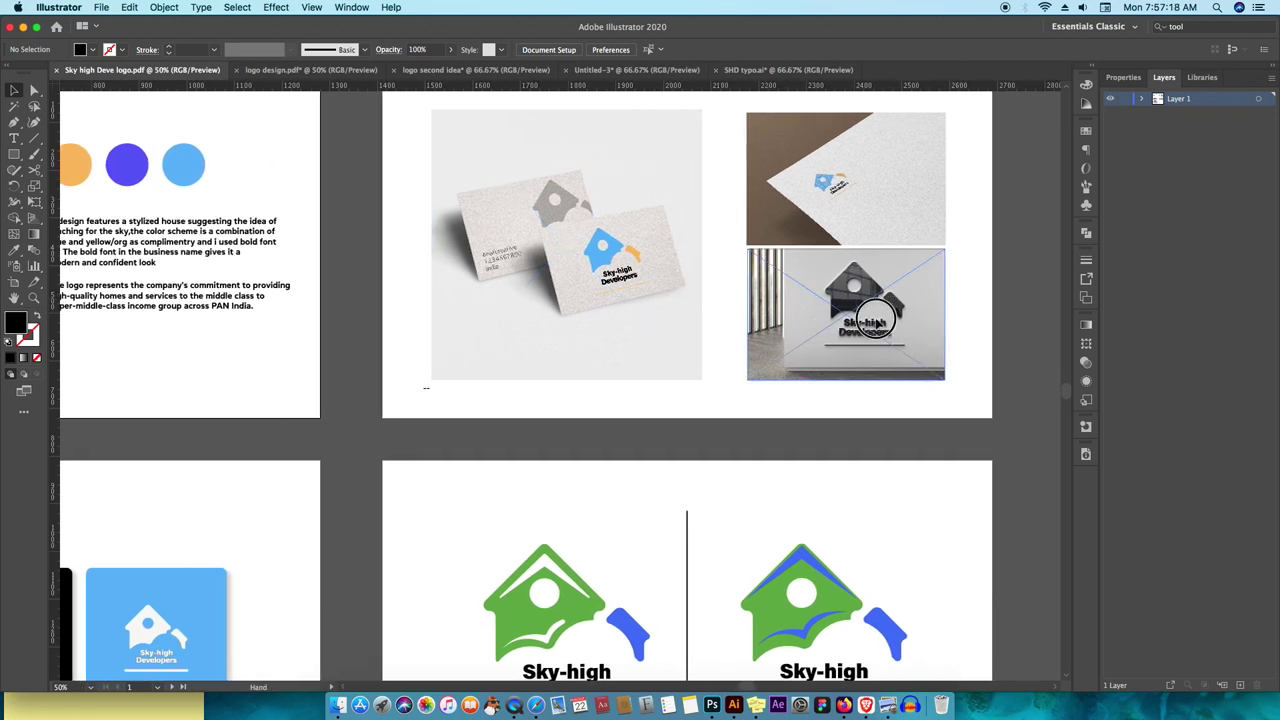
pyautogui.hscroll(2, 868, 326)
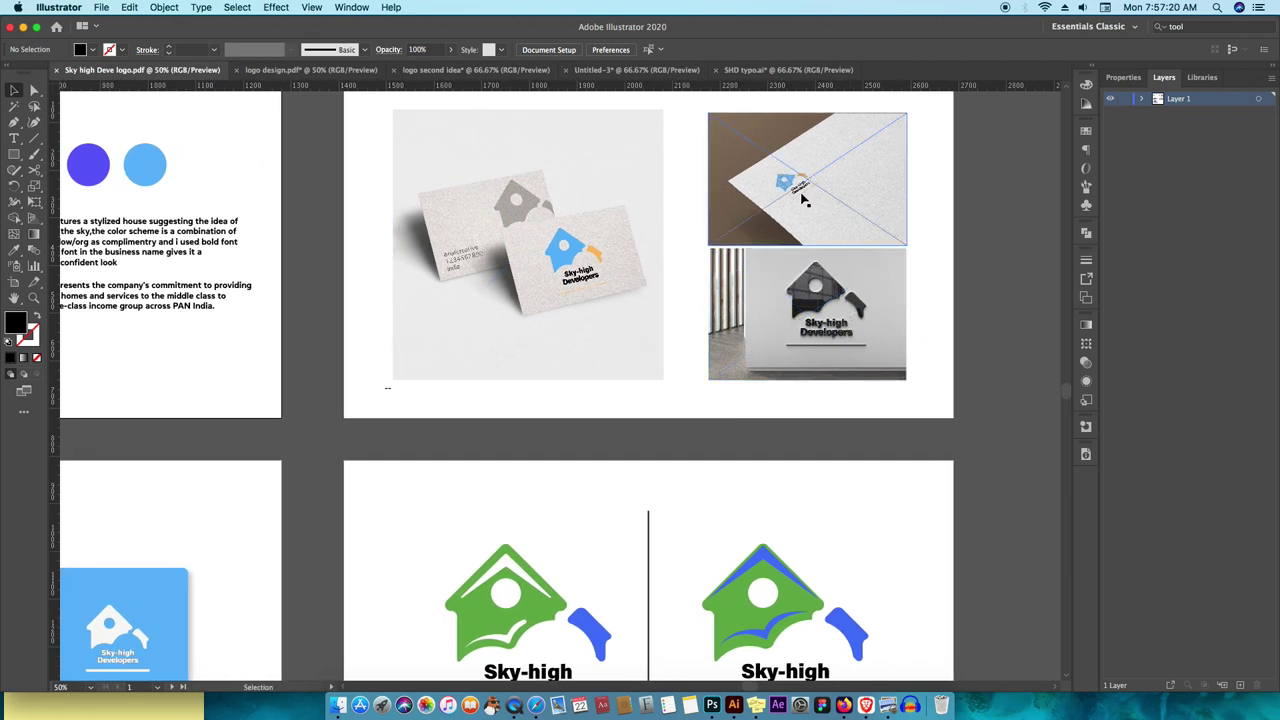
pyautogui.scroll(2, 749, 294)
pyautogui.scroll(1, 648, 488)
pyautogui.scroll(1, 648, 488)
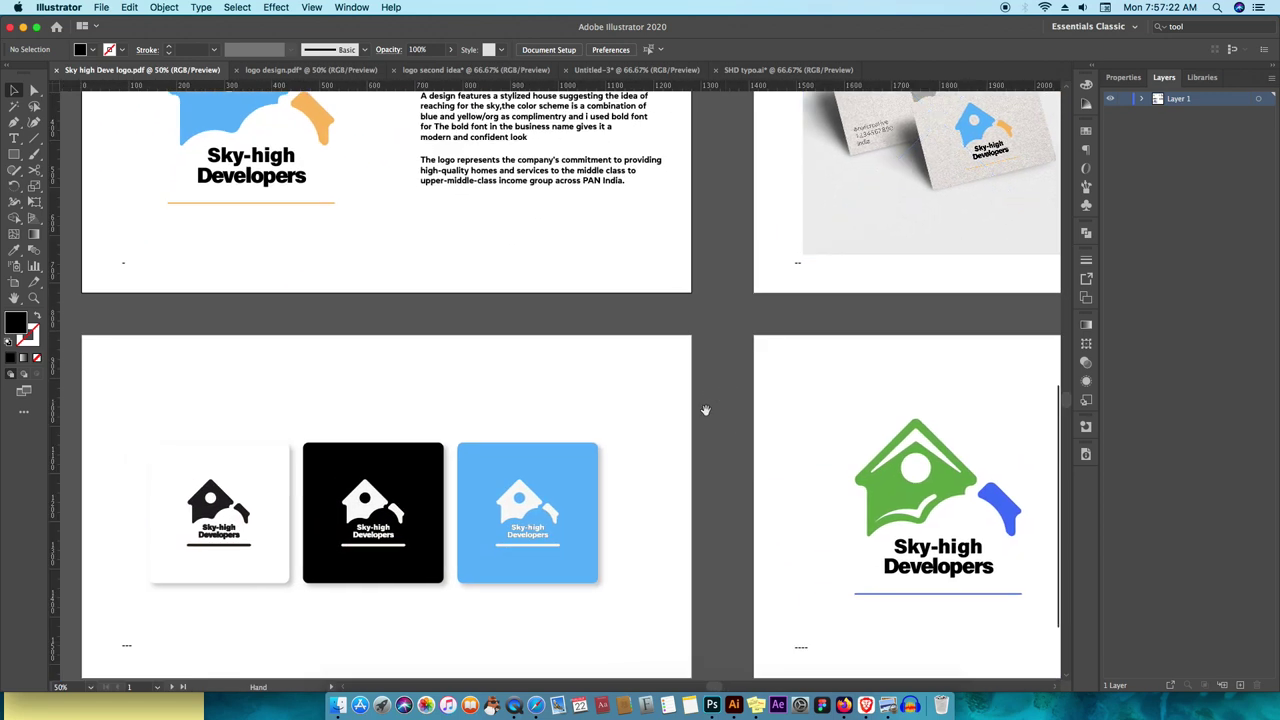
pyautogui.scroll(1, 654, 380)
pyautogui.scroll(-1, 674, 363)
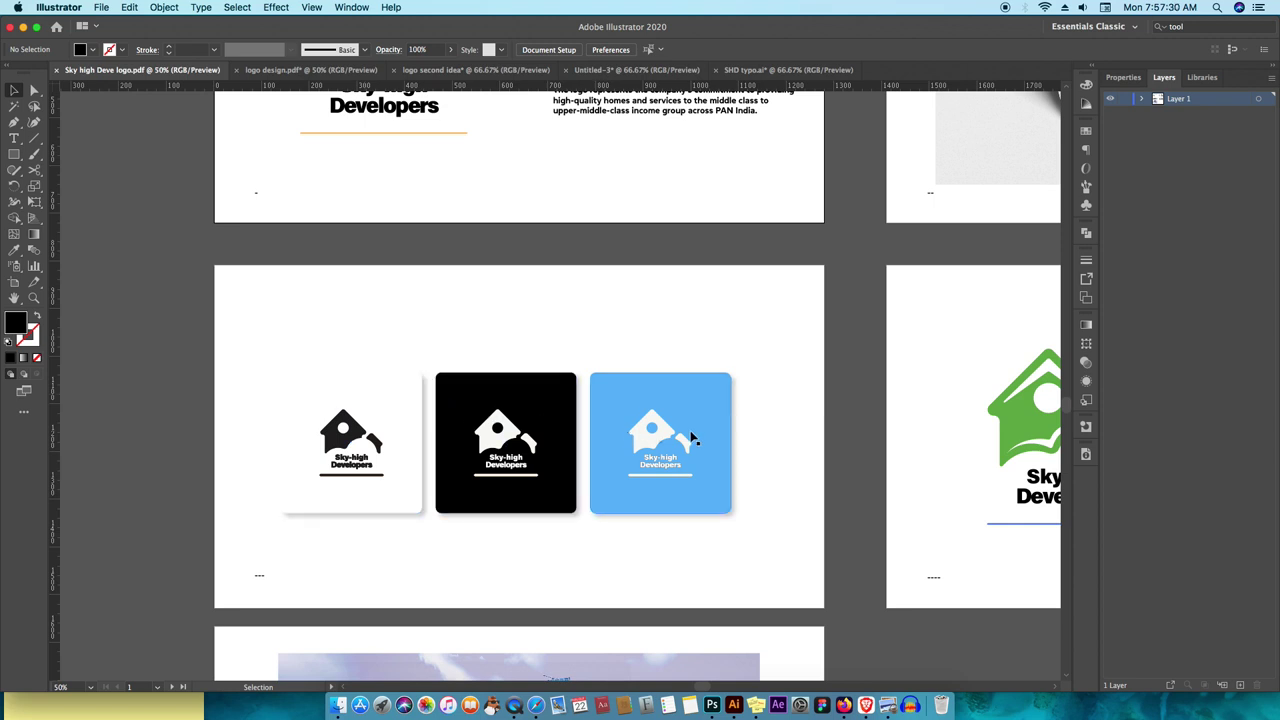
pyautogui.moveTo(736, 443); pyautogui.dragTo(651, 423)
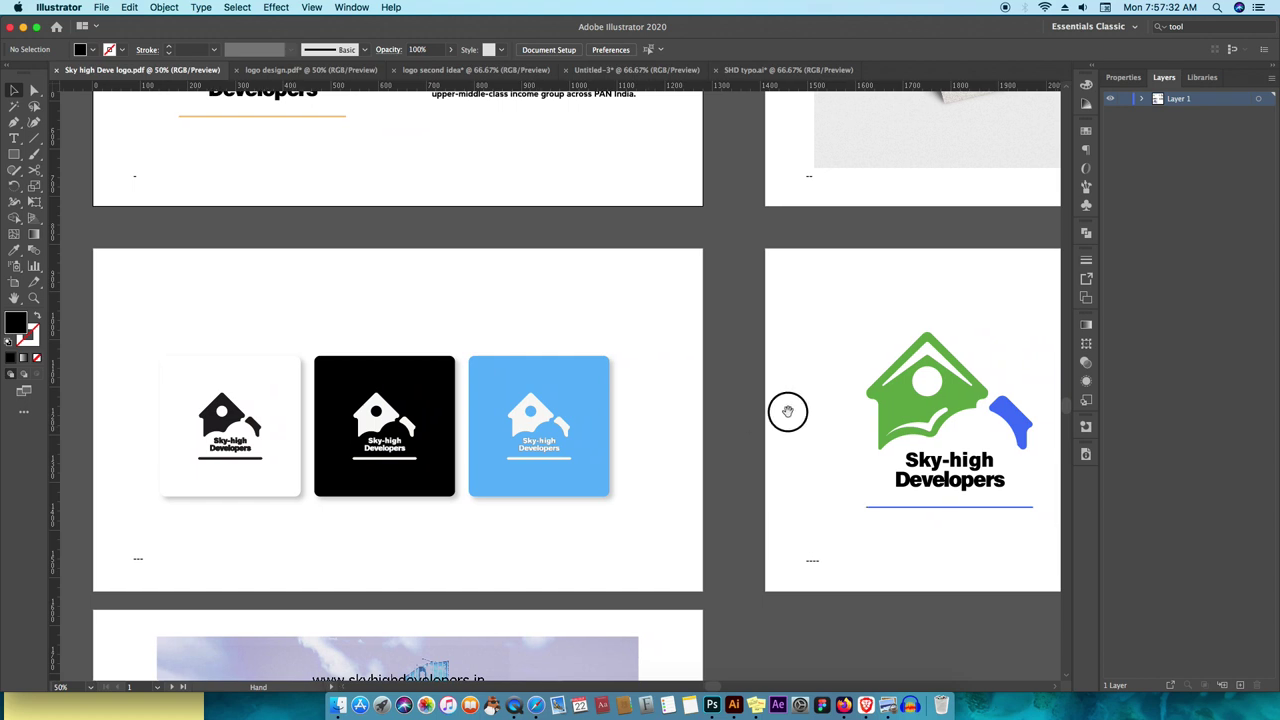
pyautogui.moveTo(789, 409); pyautogui.dragTo(674, 409)
pyautogui.moveTo(888, 359); pyautogui.dragTo(674, 349)
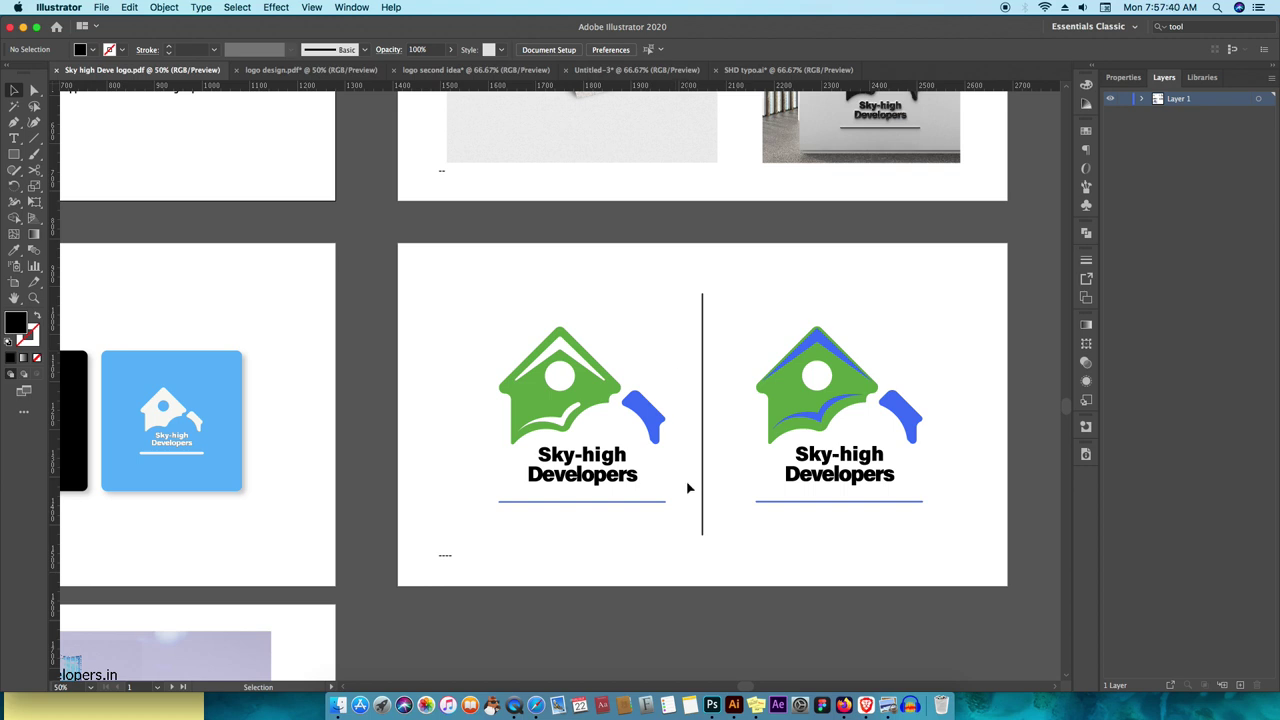
pyautogui.moveTo(691, 486); pyautogui.dragTo(700, 446)
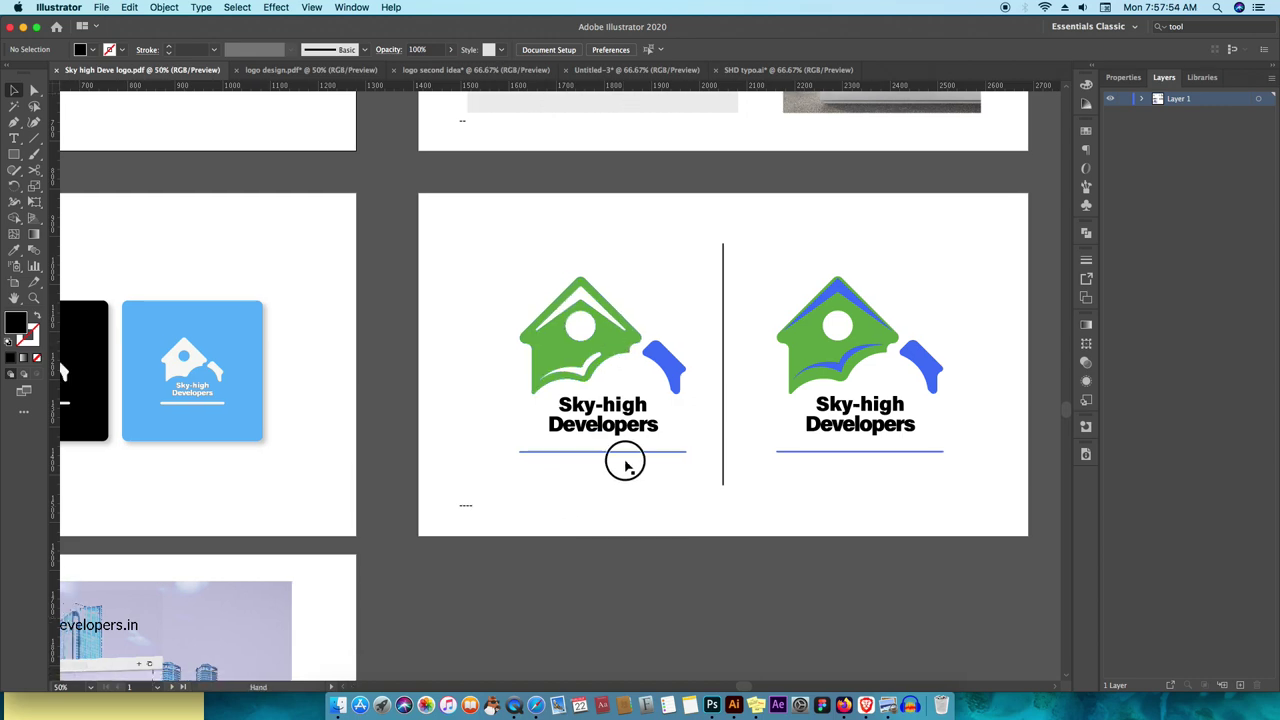
pyautogui.scroll(-5, 626, 457)
pyautogui.hscroll(-5, 580, 509)
pyautogui.moveTo(537, 469)
pyautogui.mouseDown()
pyautogui.moveTo(603, 409)
pyautogui.moveTo(685, 400)
pyautogui.mouseUp()
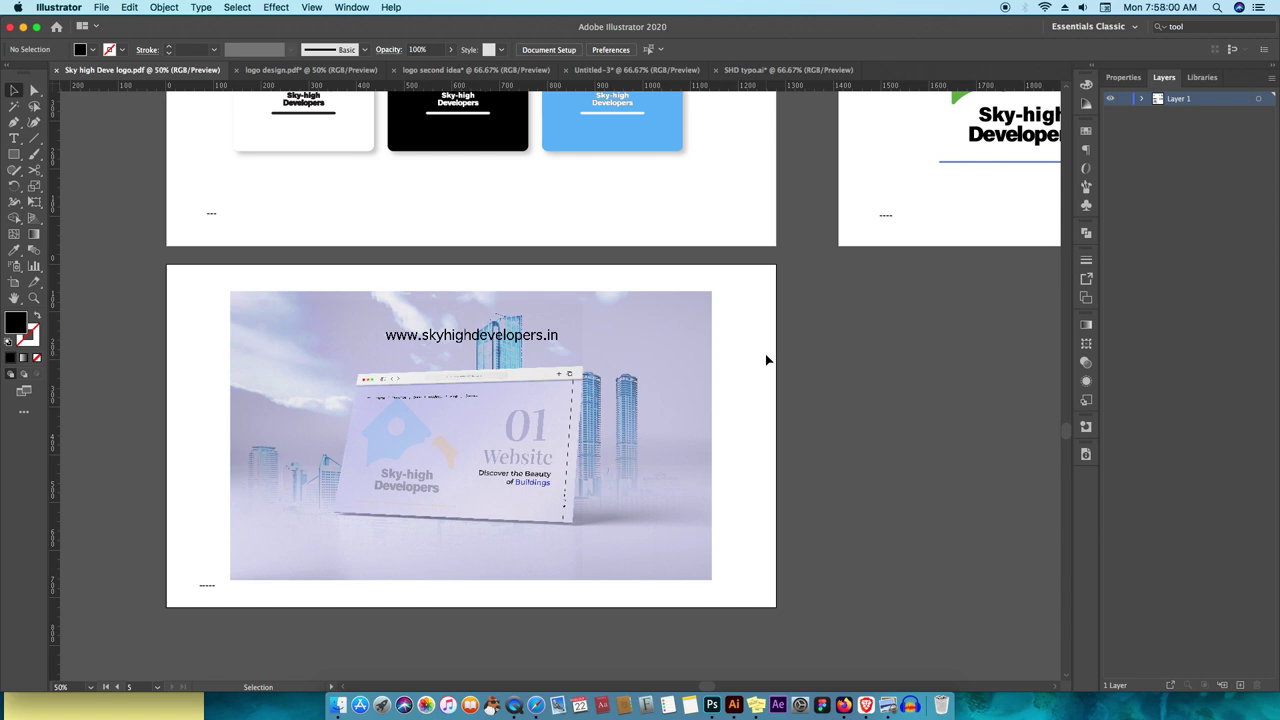
# - Zoom out to view all five artboards, then switch to the logo design.pdf document
pyautogui.scroll(-5, 464, 459)
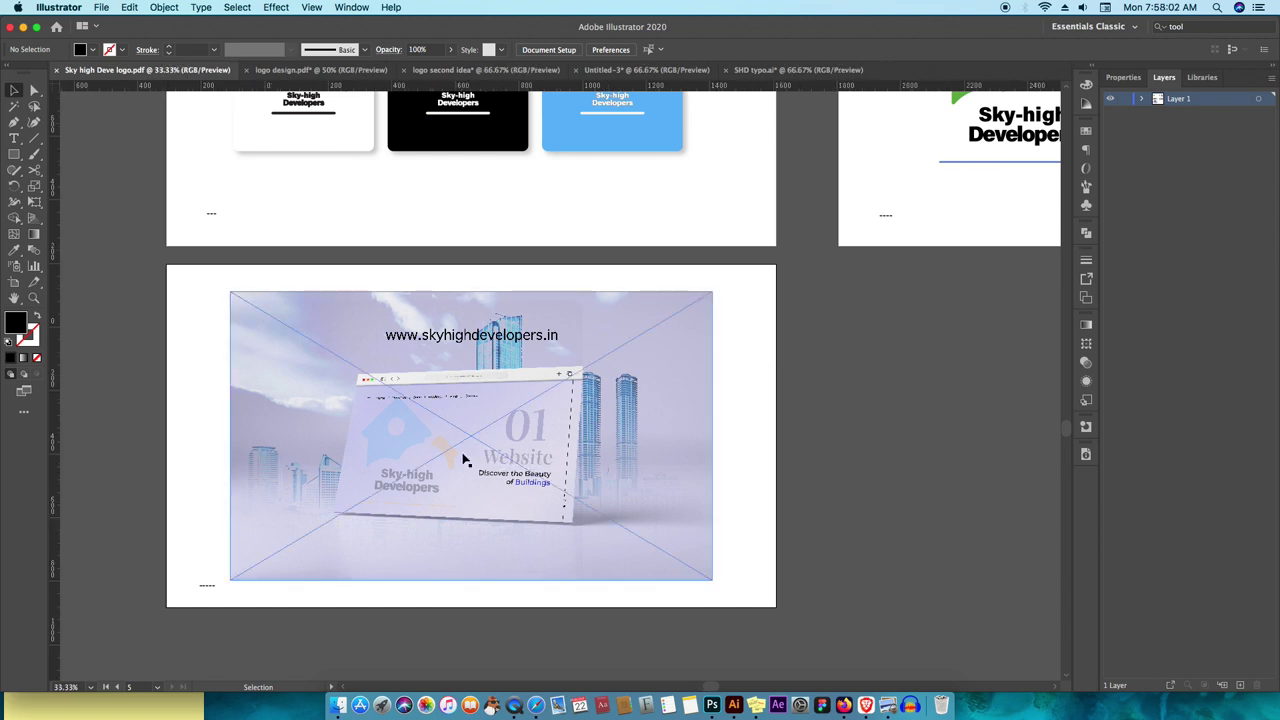
pyautogui.scroll(2, 494, 423)
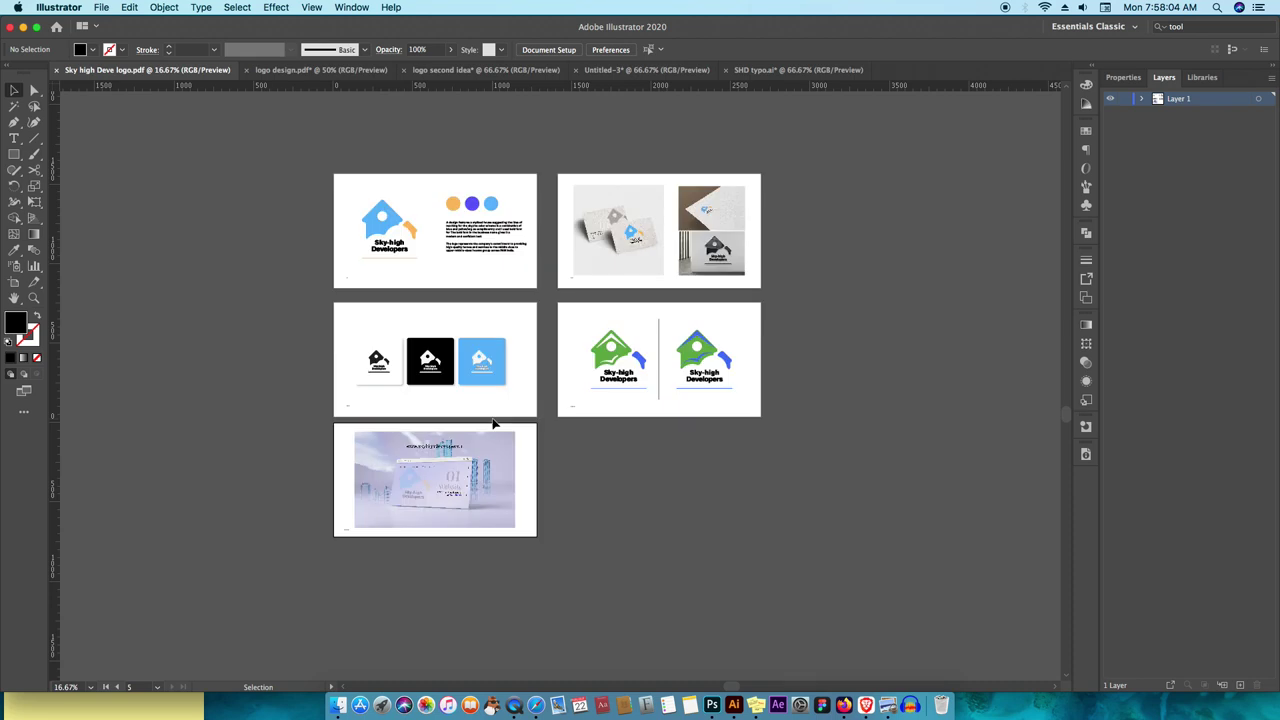
pyautogui.scroll(1, 493, 424)
pyautogui.moveTo(546, 287); pyautogui.dragTo(543, 345)
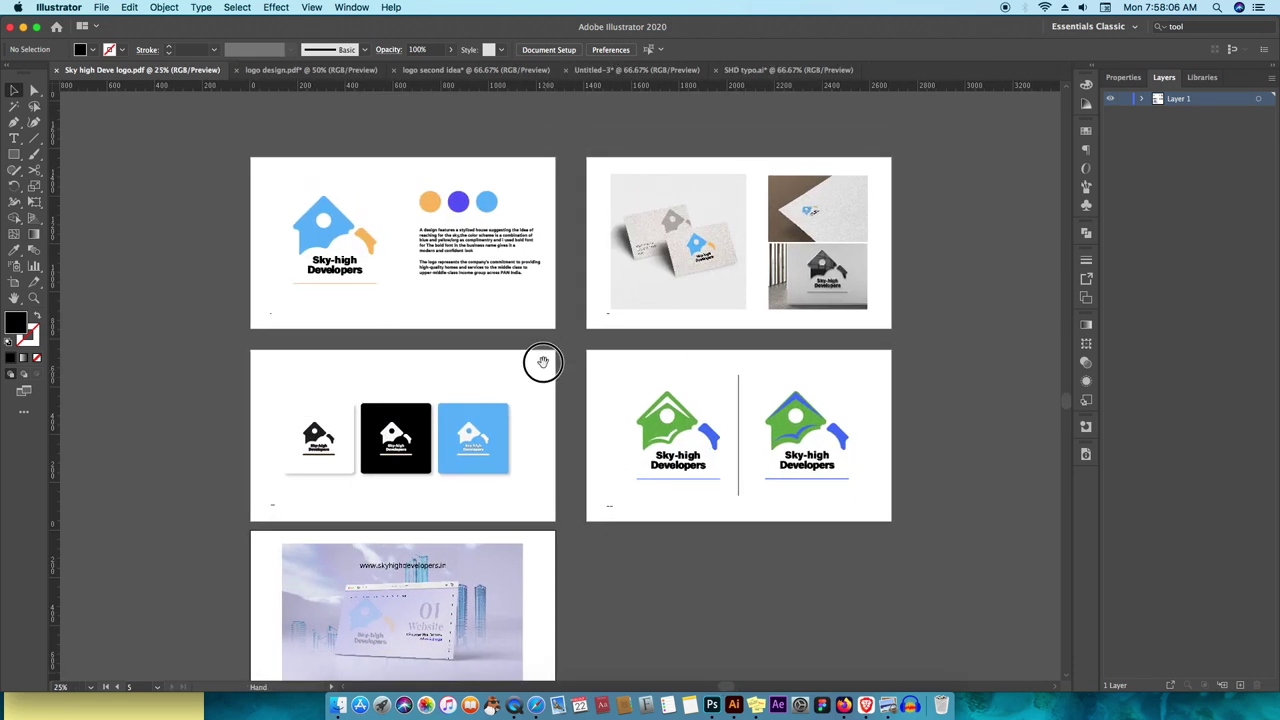
pyautogui.hotkey('ctrl', 'Tab')
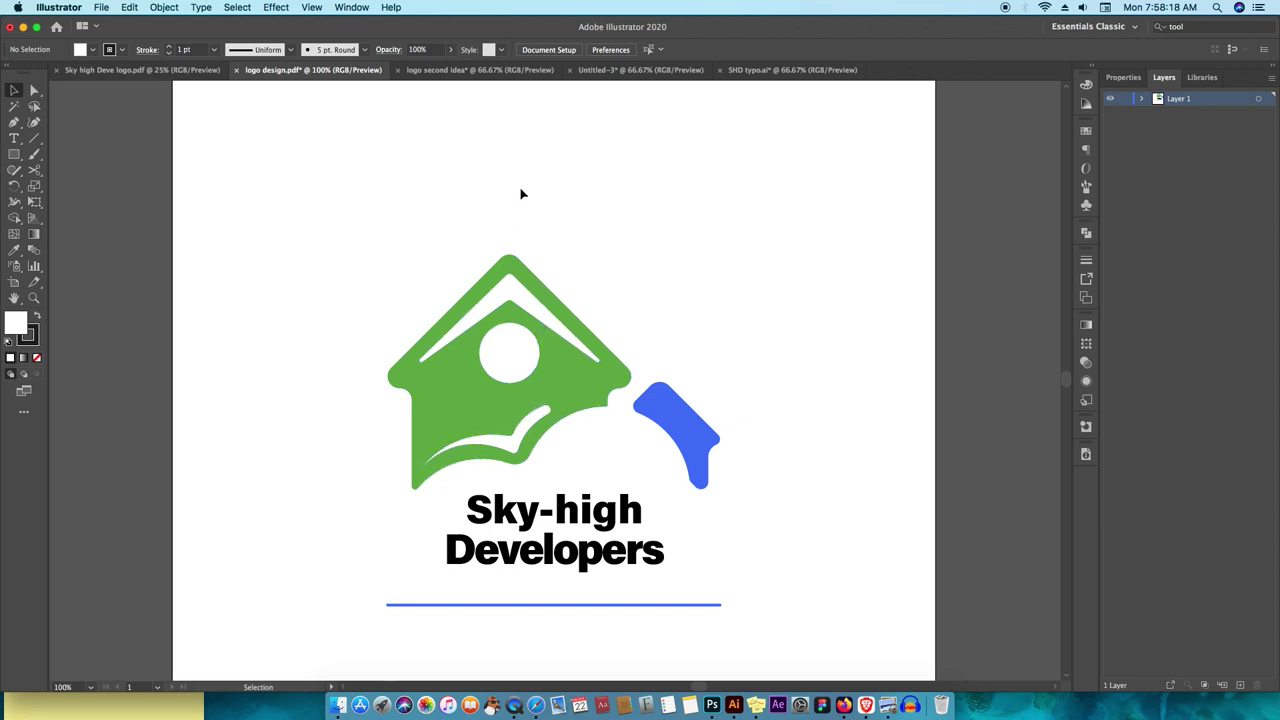
# - Look over the second-idea reference board, then switch via Untitled-3 to the SHD typo.ai badge
pyautogui.click(455, 71)
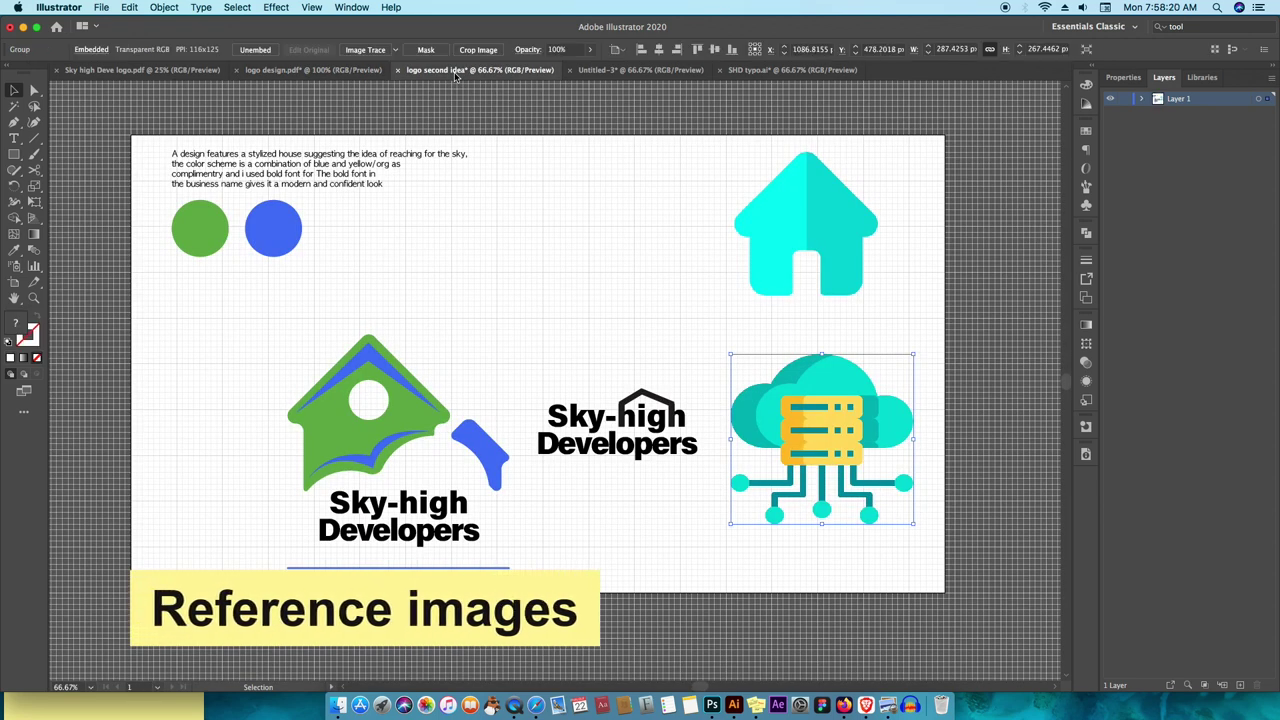
pyautogui.click(598, 307)
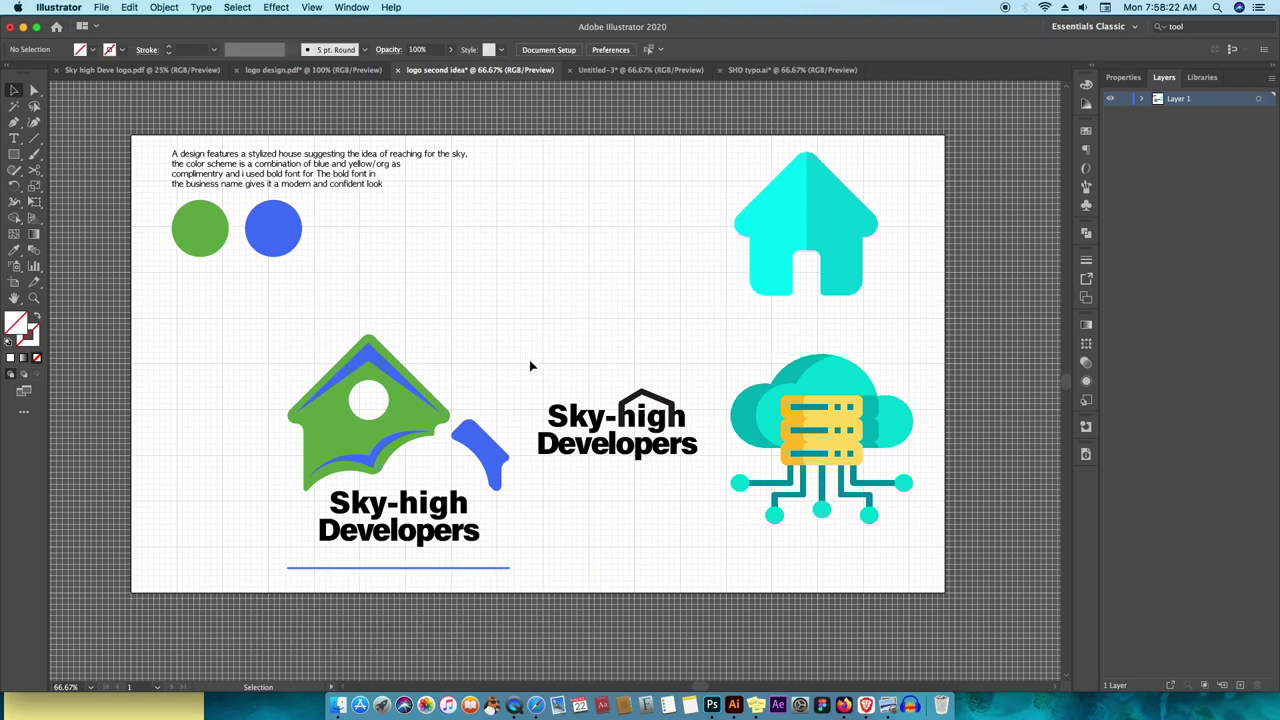
pyautogui.click(828, 375)
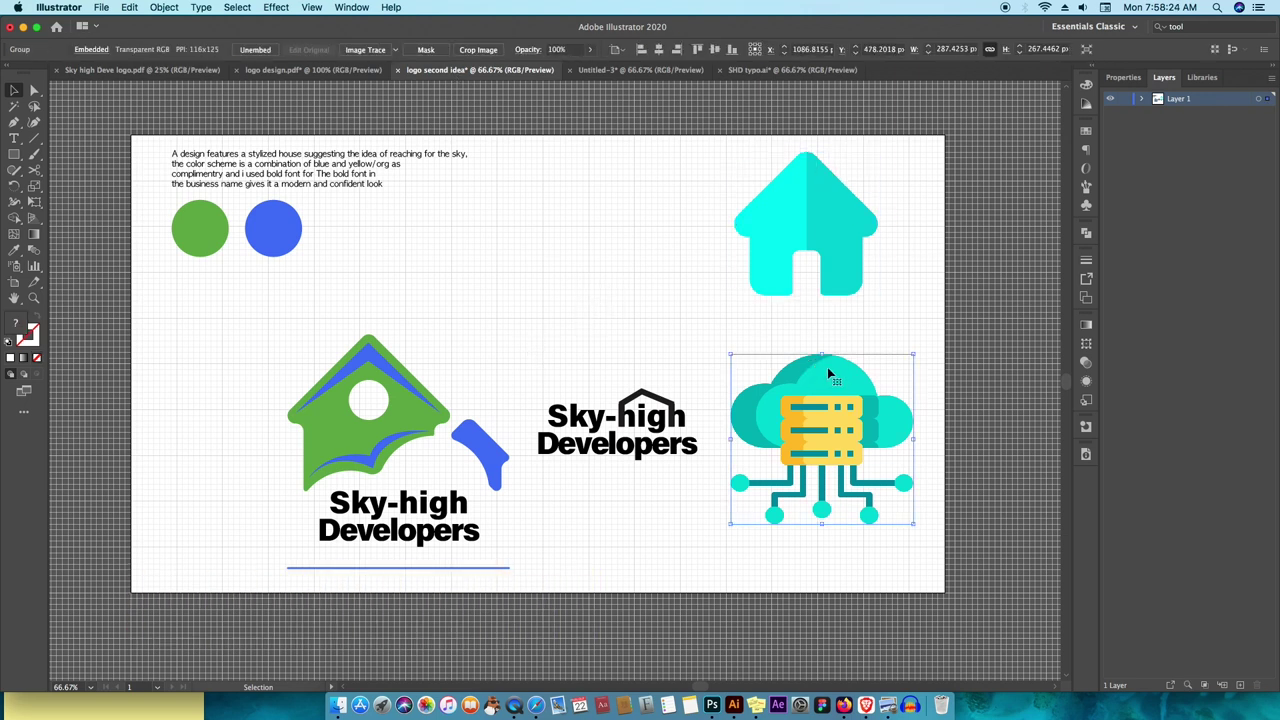
pyautogui.keyDown('shift'); pyautogui.click(826, 254); pyautogui.keyUp('shift')
pyautogui.click(697, 277)
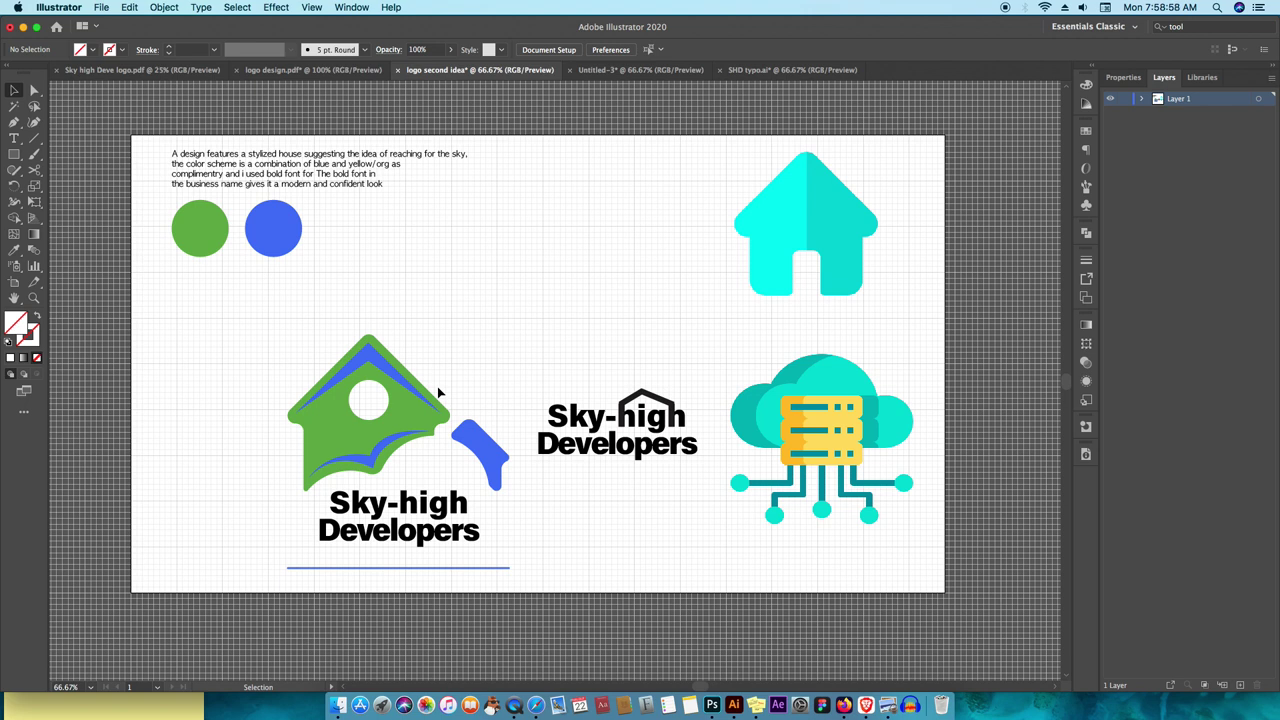
pyautogui.click(617, 70)
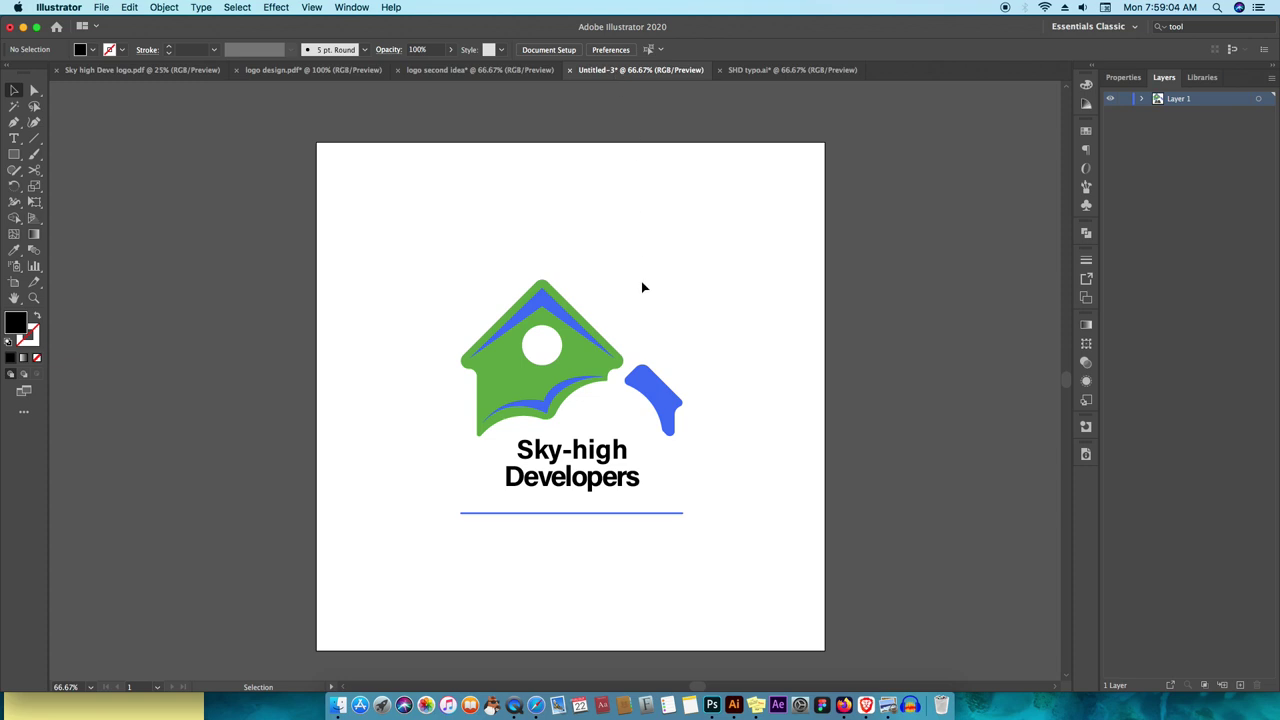
pyautogui.click(765, 70)
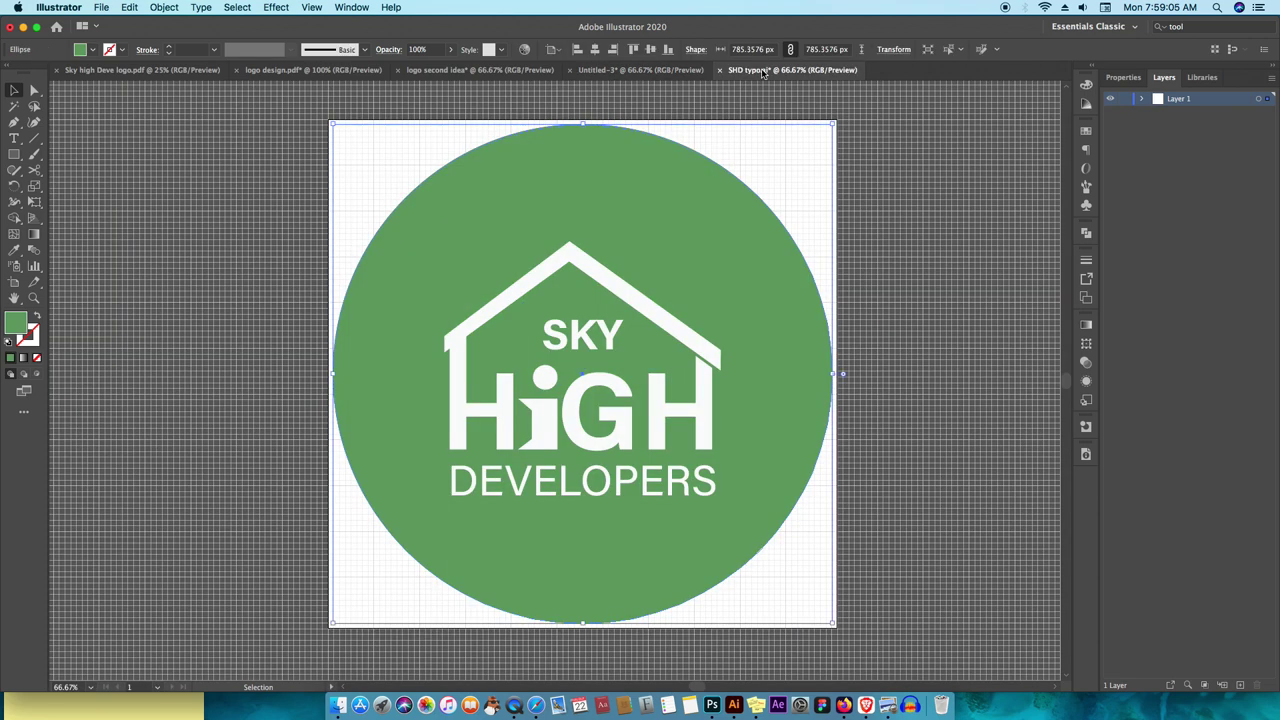
# - Select the badge lettering group, zoom in, and select the green background circle
pyautogui.click(781, 200)
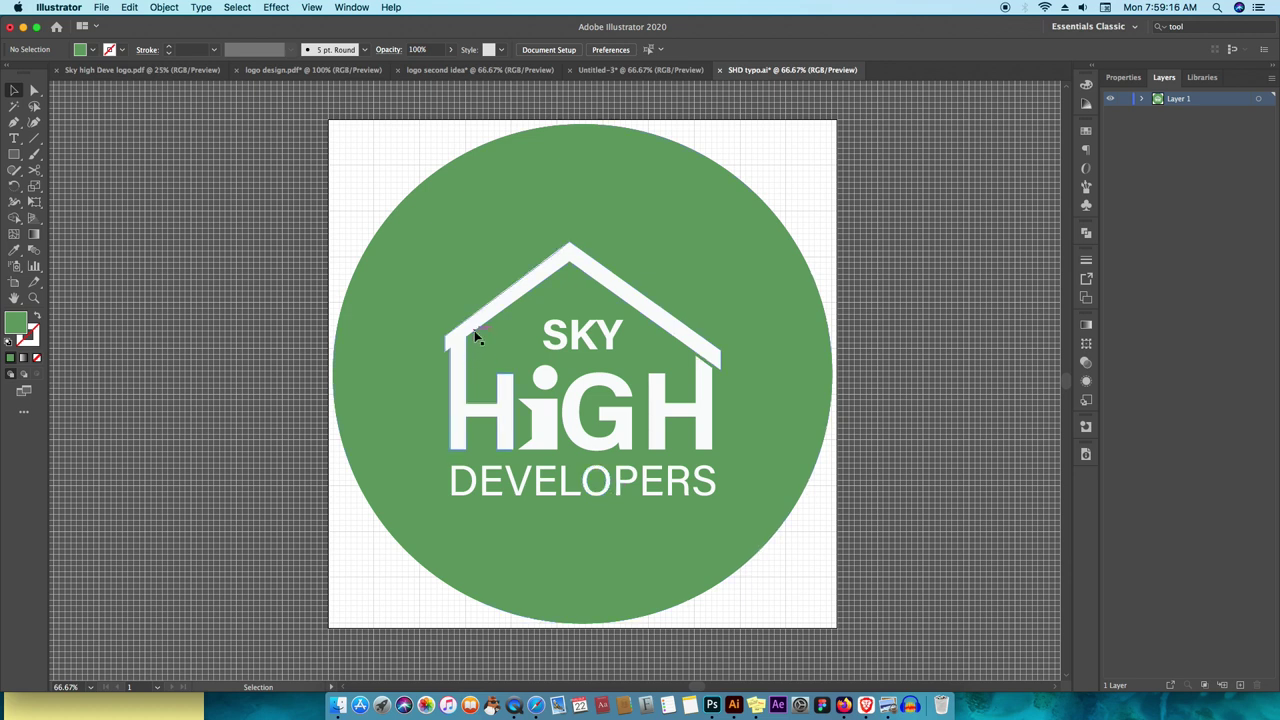
pyautogui.click(503, 403)
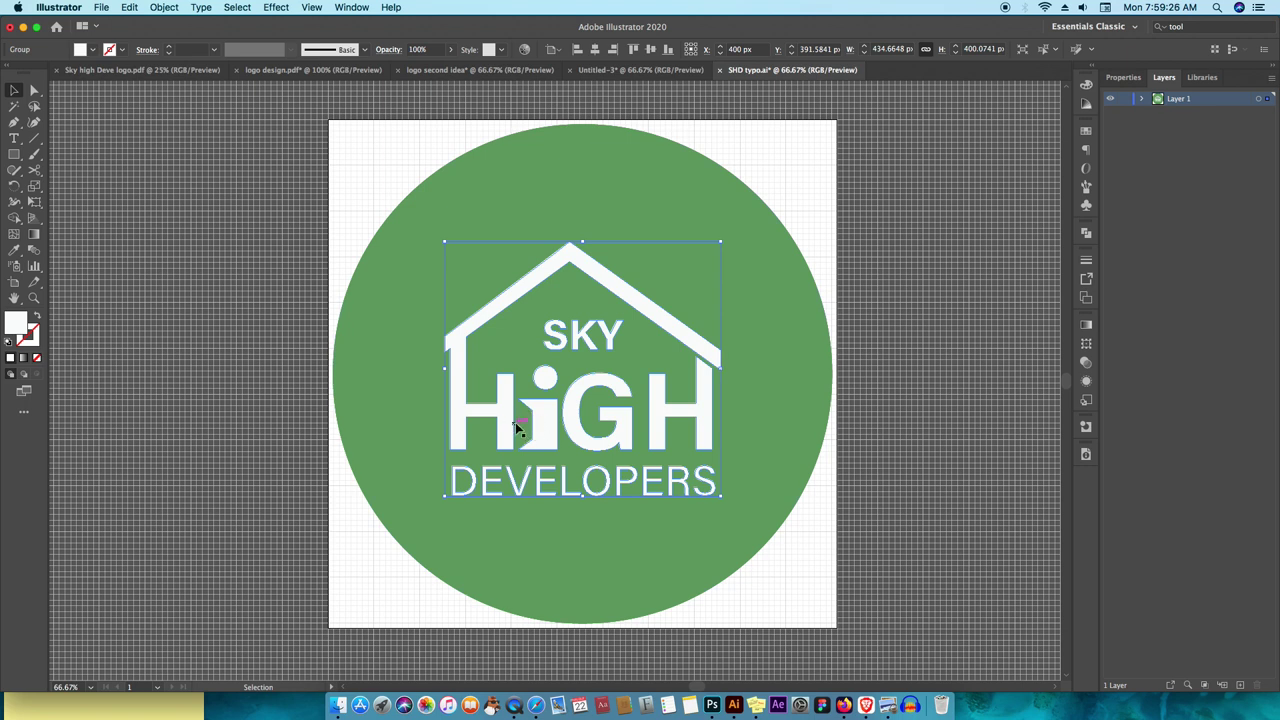
pyautogui.press('super+equal')
pyautogui.press('super+equal')
pyautogui.press('super+equal')
pyautogui.click(285, 361)
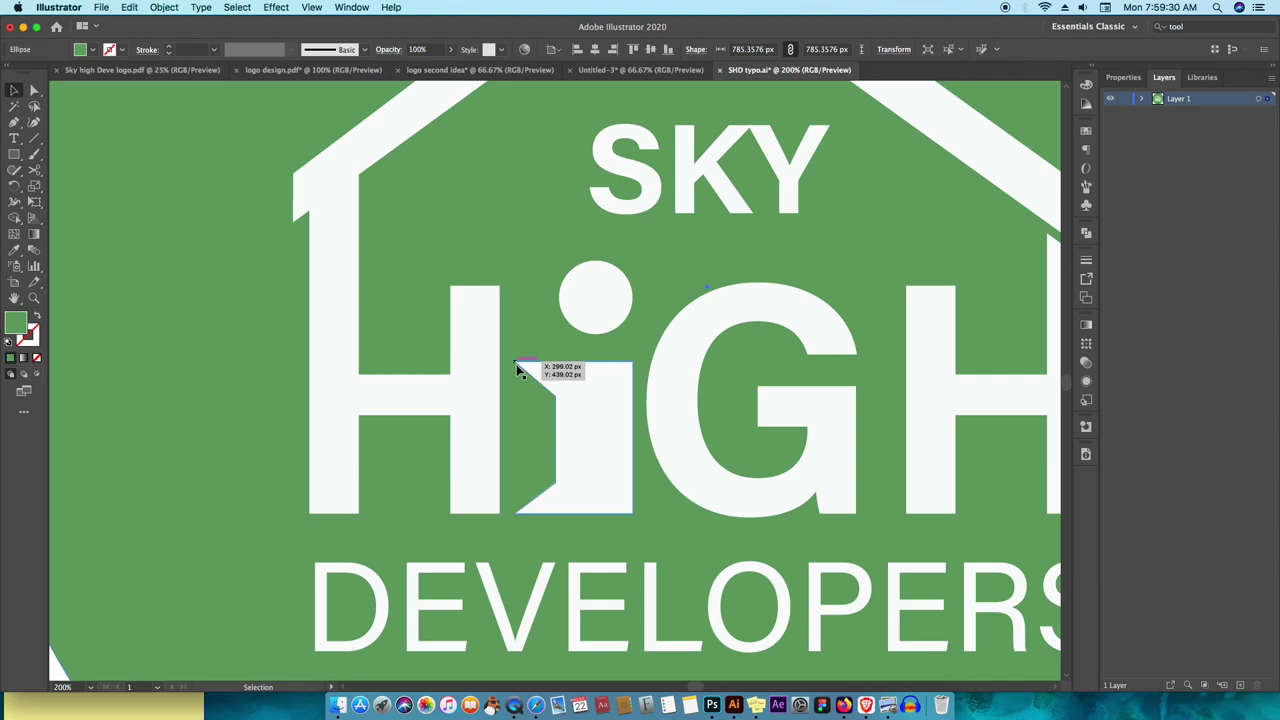
# - Paint a small brush stroke, then eyedropper a colour onto the background circle, turning it white
pyautogui.click(33, 154)
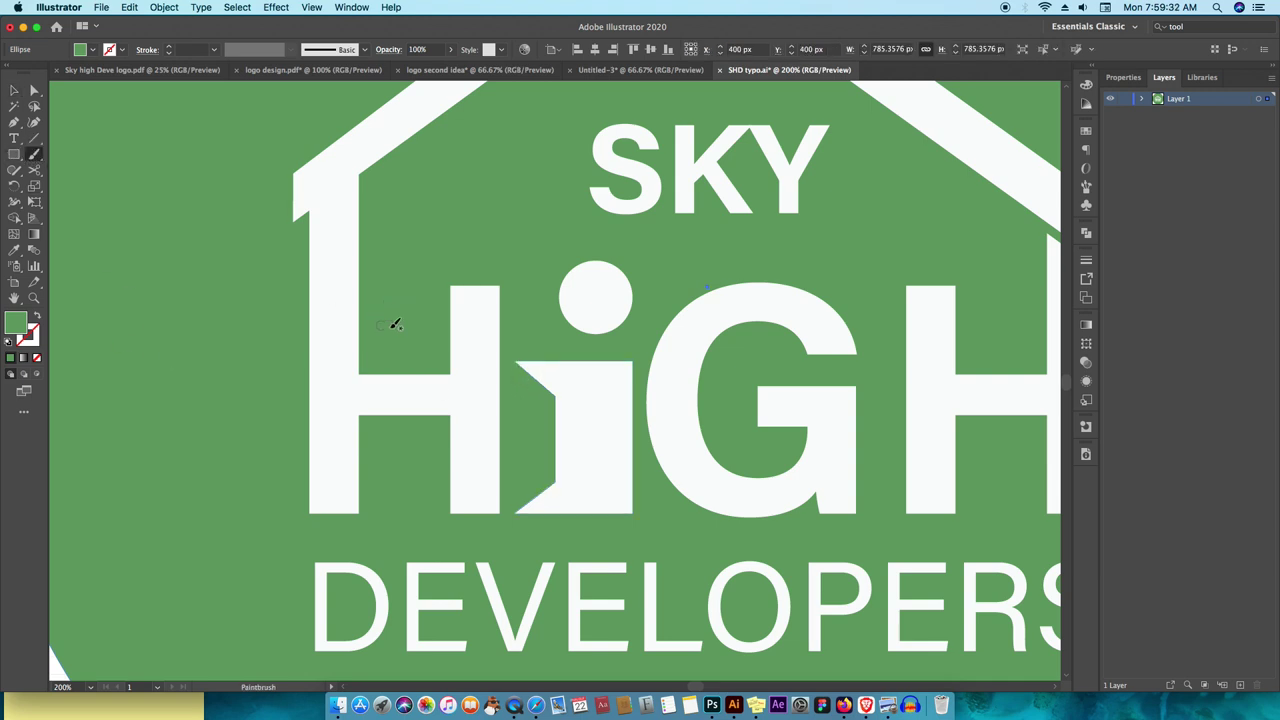
pyautogui.moveTo(522, 451); pyautogui.dragTo(545, 451)
pyautogui.press('i')
pyautogui.click(709, 474)
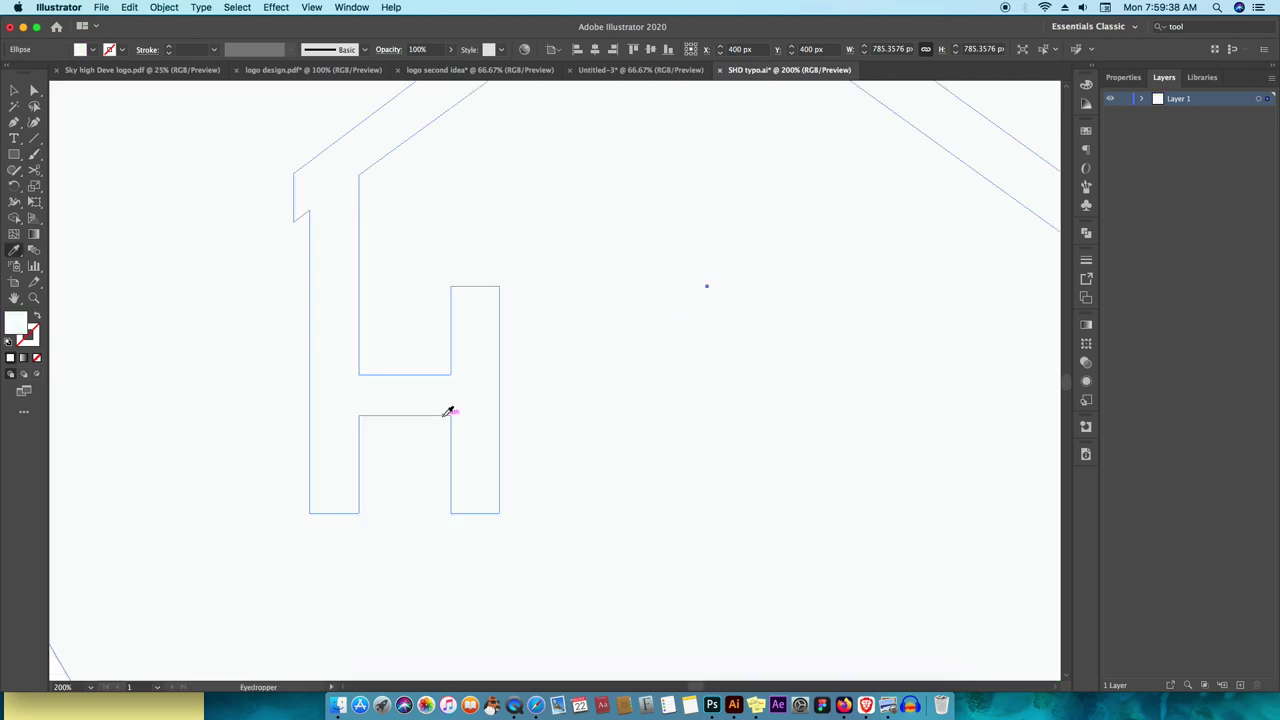
# - Undo the white fill and give the background circle a near-black 141414 fill
pyautogui.press('cmd+z')
pyautogui.click(14, 90)
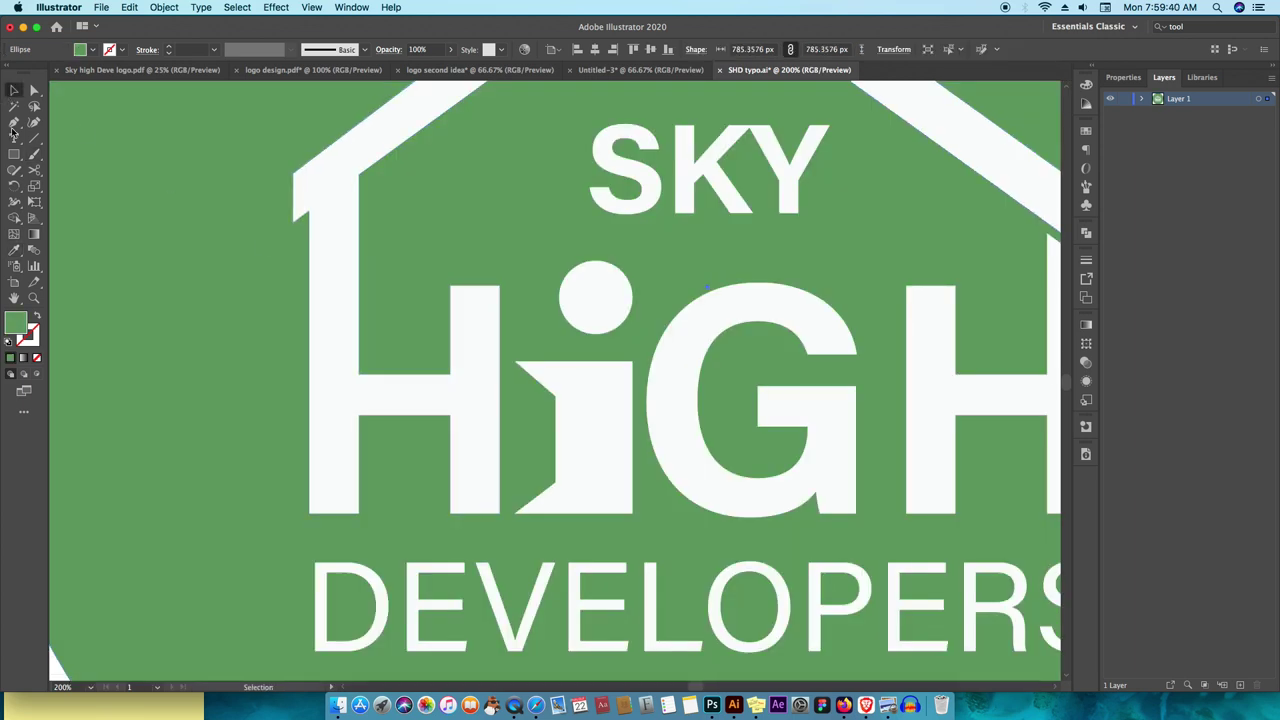
pyautogui.doubleClick(15, 320)
pyautogui.click(620, 352)
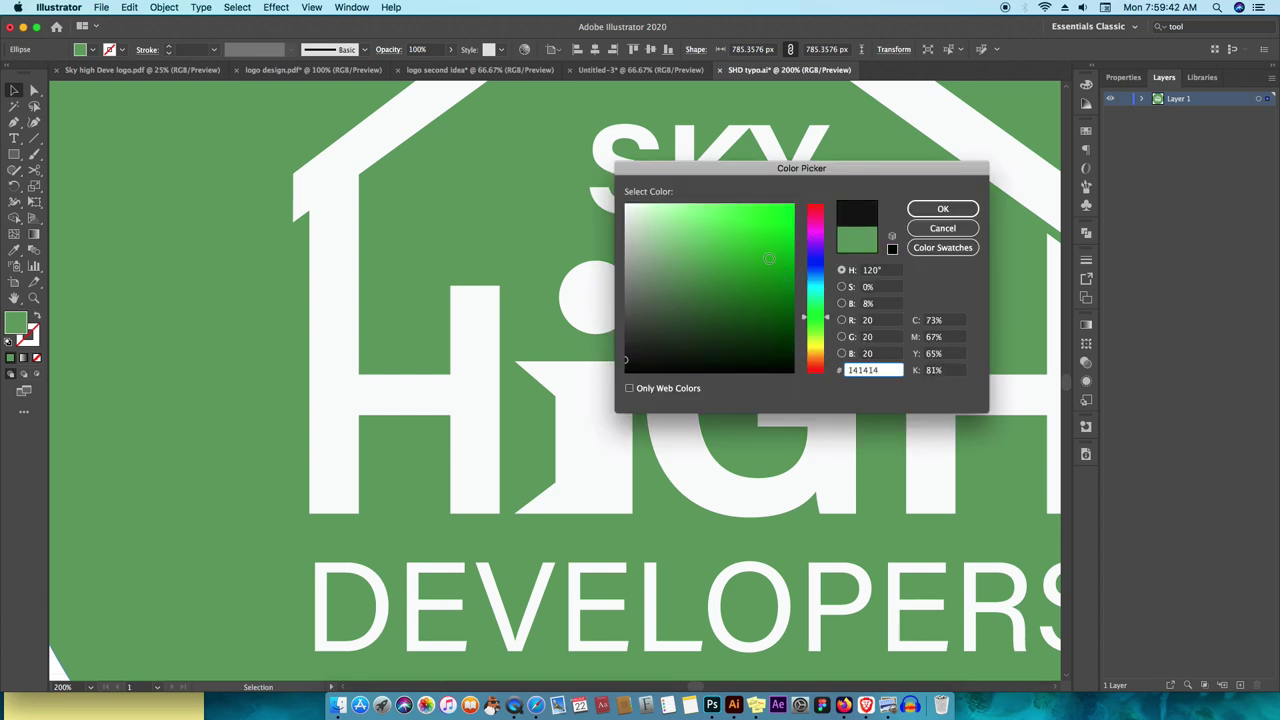
pyautogui.click(942, 208)
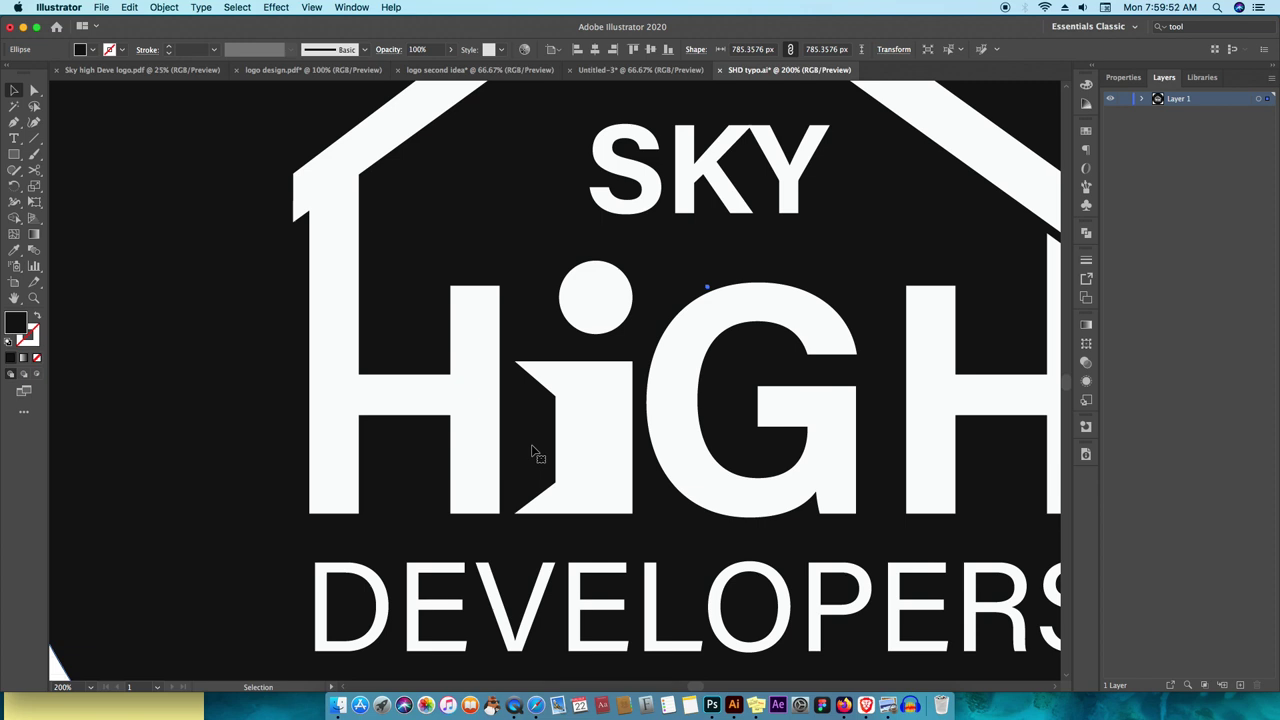
pyautogui.scroll(-3, 533, 452)
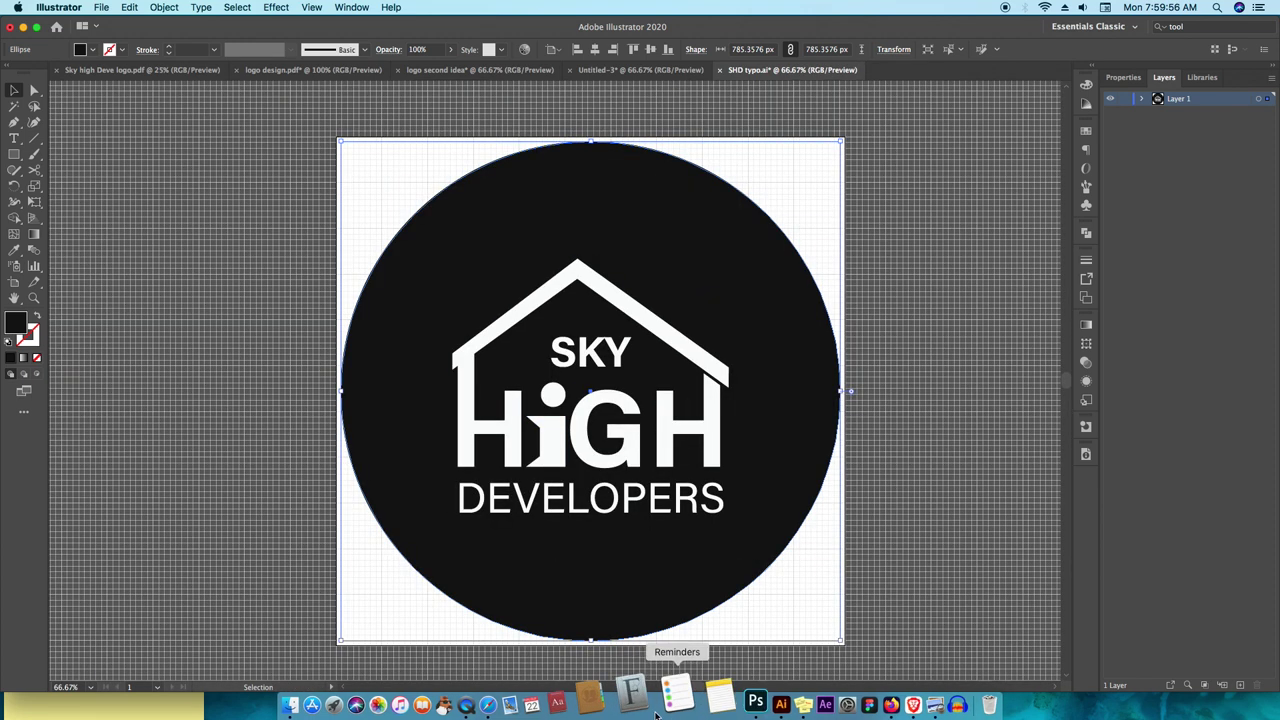
pyautogui.click(338, 694)
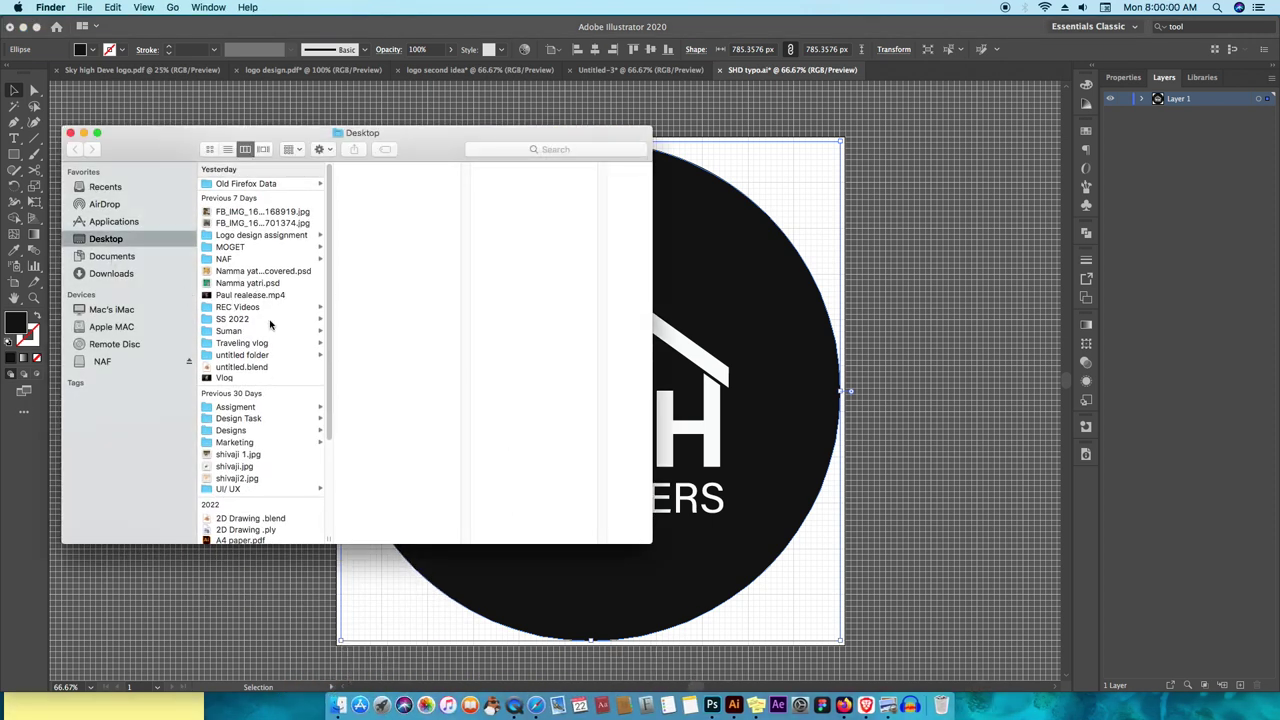
# - Select all 14 files in Logo design assignment and Quick Look them, starting with BC mockups.jpg
pyautogui.click(283, 273)
pyautogui.click(275, 295)
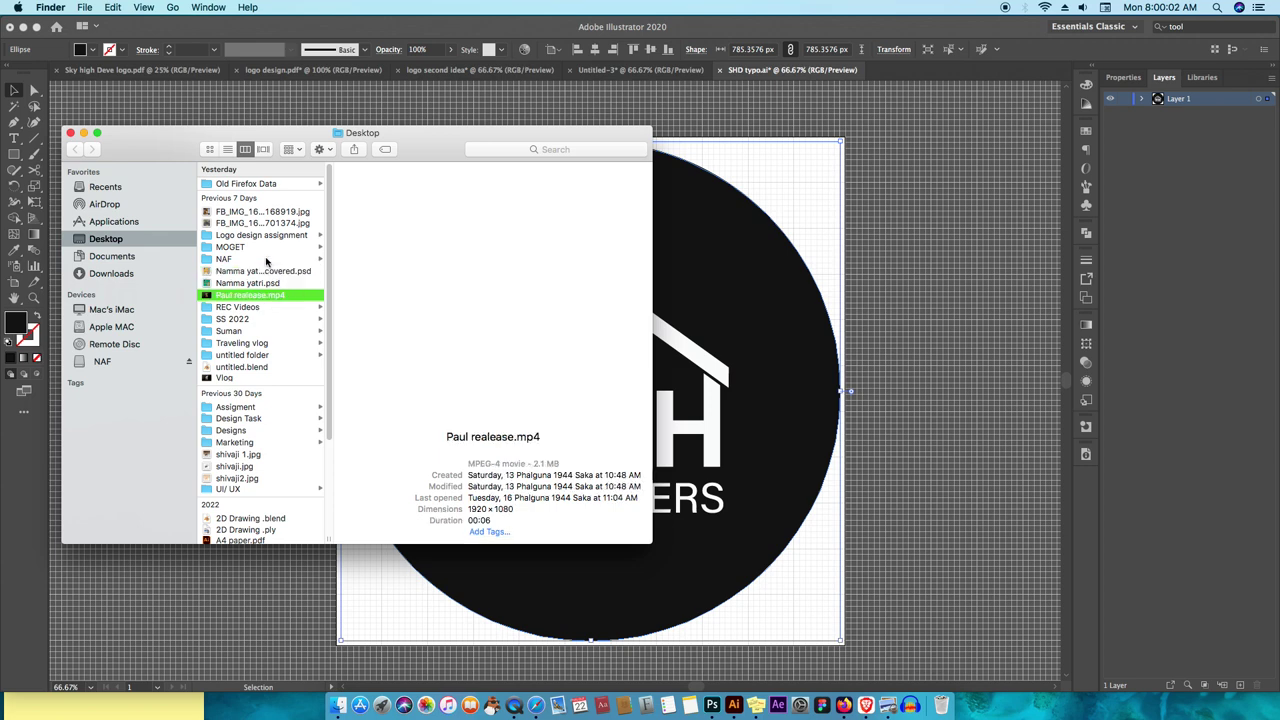
pyautogui.click(268, 235)
pyautogui.moveTo(405, 380); pyautogui.dragTo(352, 190)
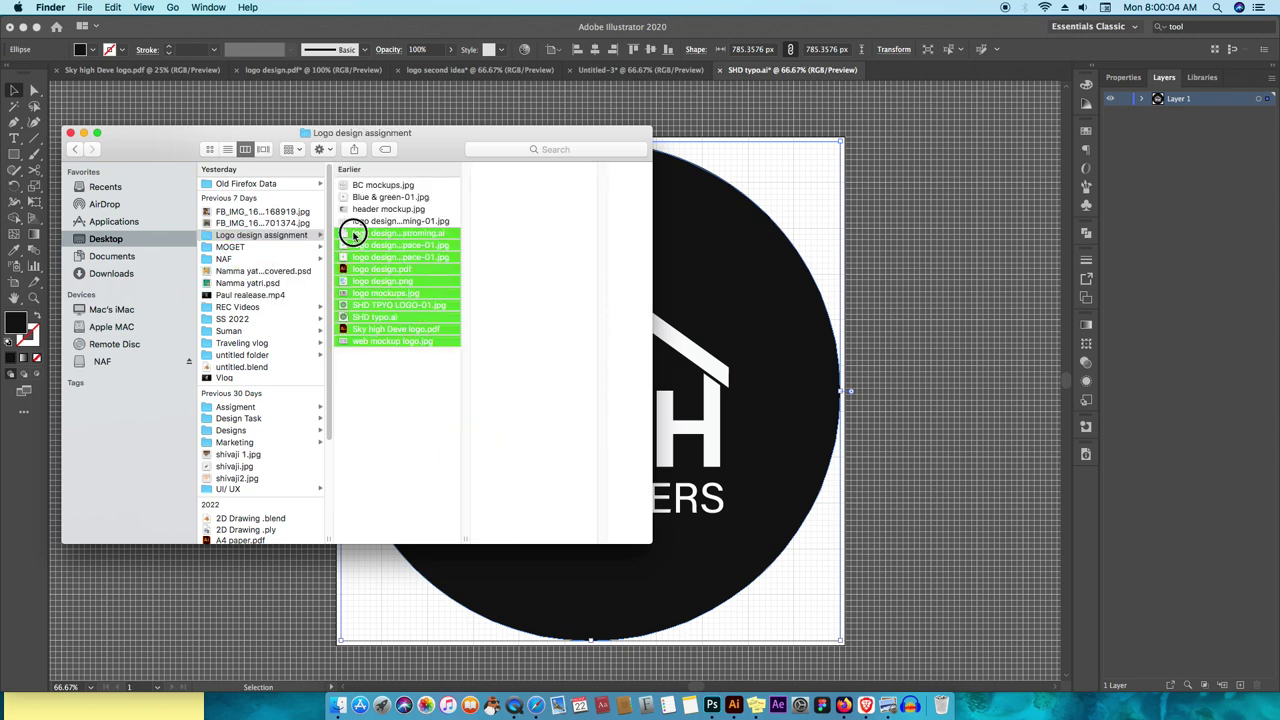
pyautogui.rightClick(360, 189)
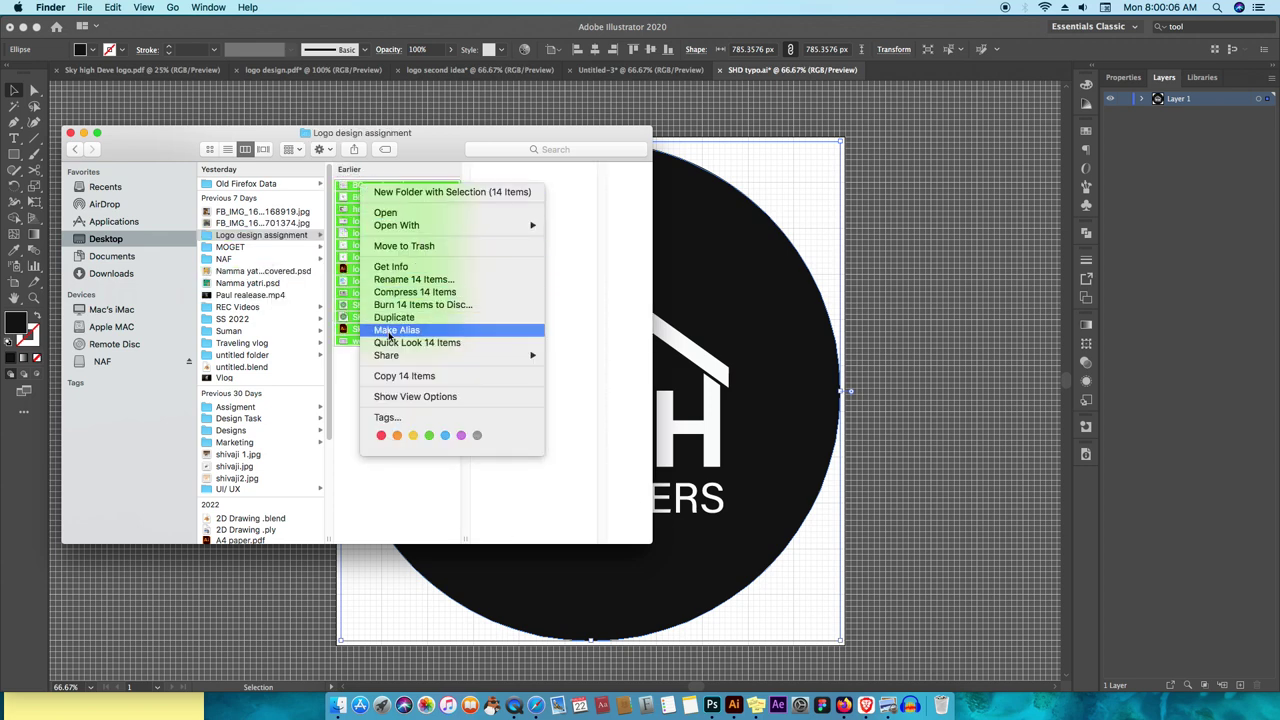
pyautogui.click(409, 343)
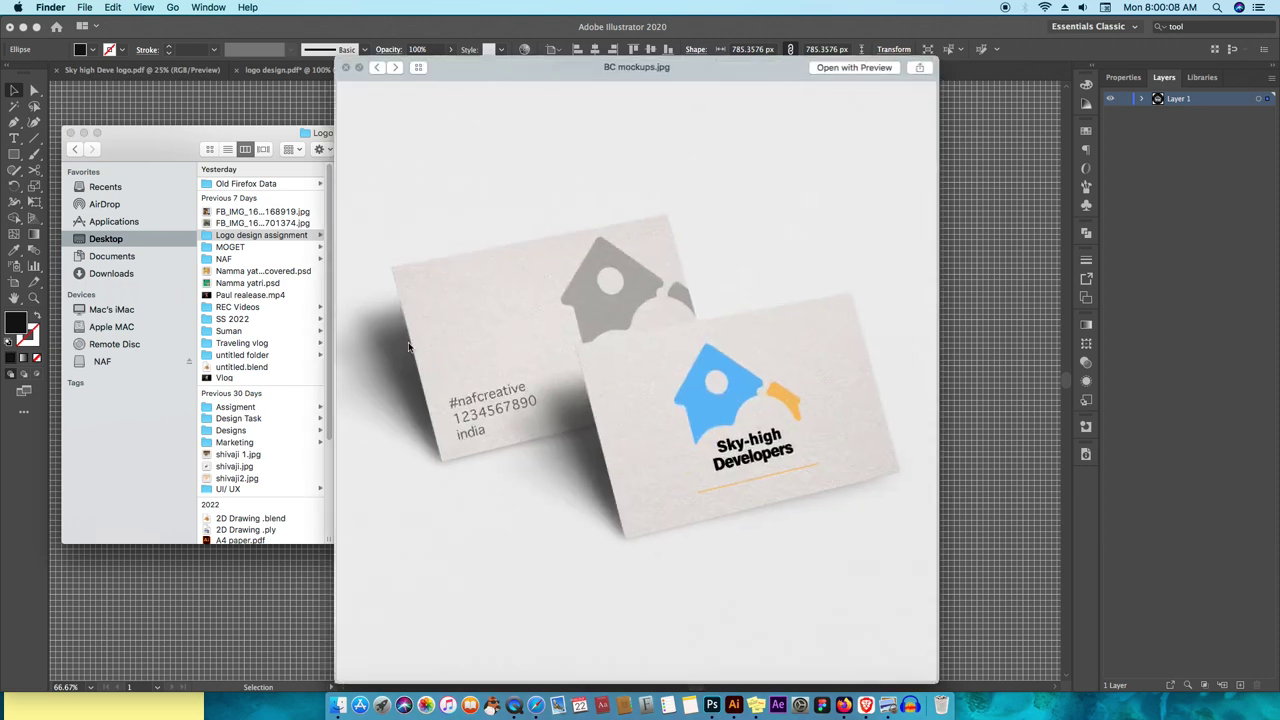
# - Preview Blue & green-01.jpg, the brainstorming board files, and the negative-space logo images
pyautogui.click(394, 68)
pyautogui.click(394, 68)
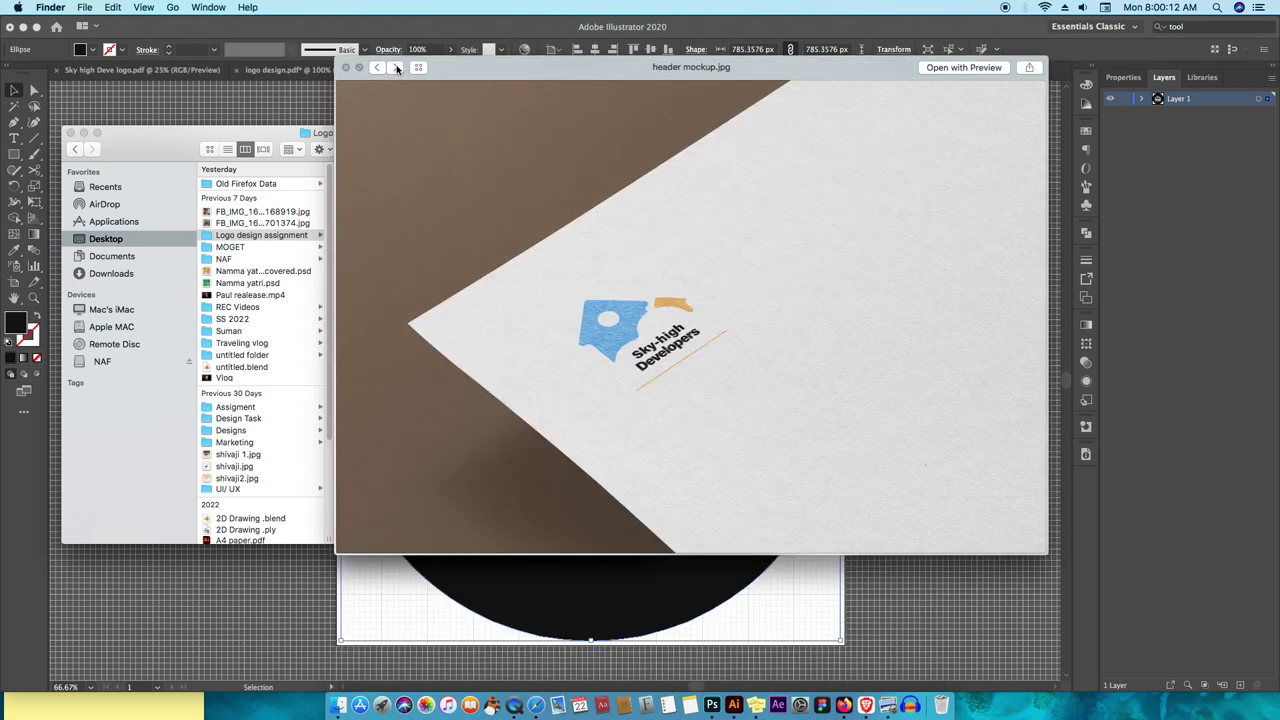
pyautogui.click(395, 68)
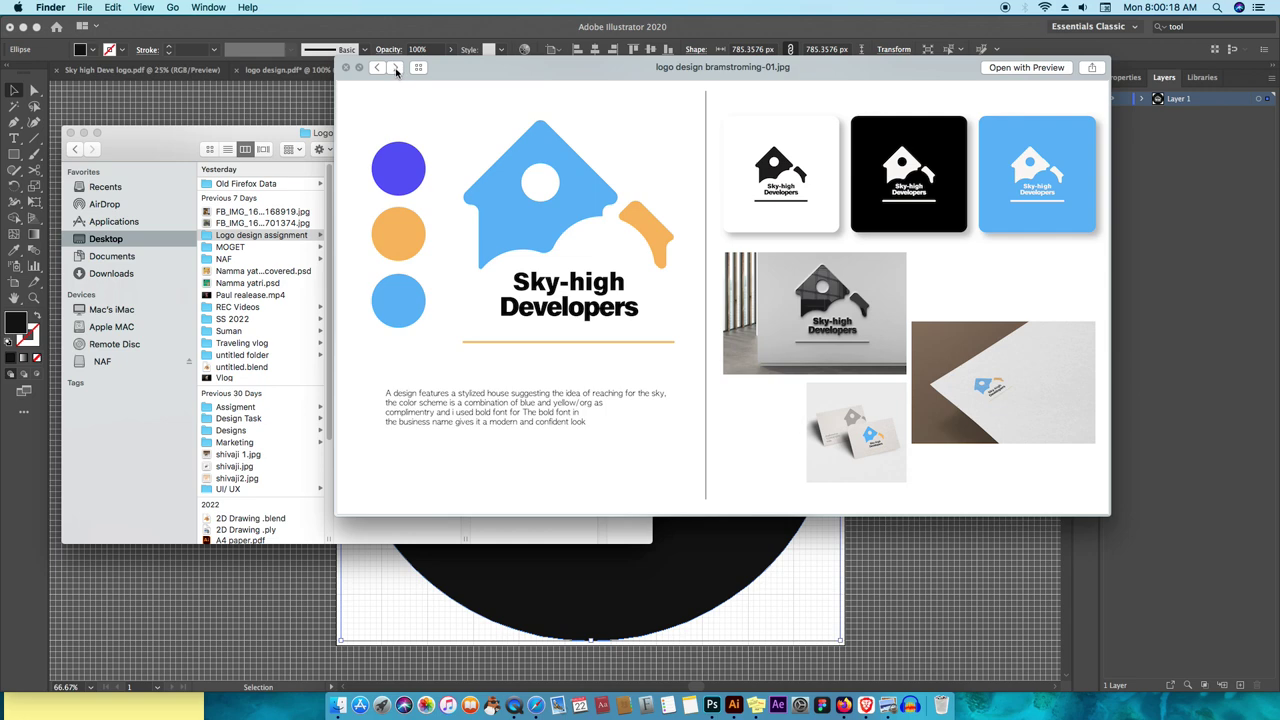
pyautogui.click(395, 68)
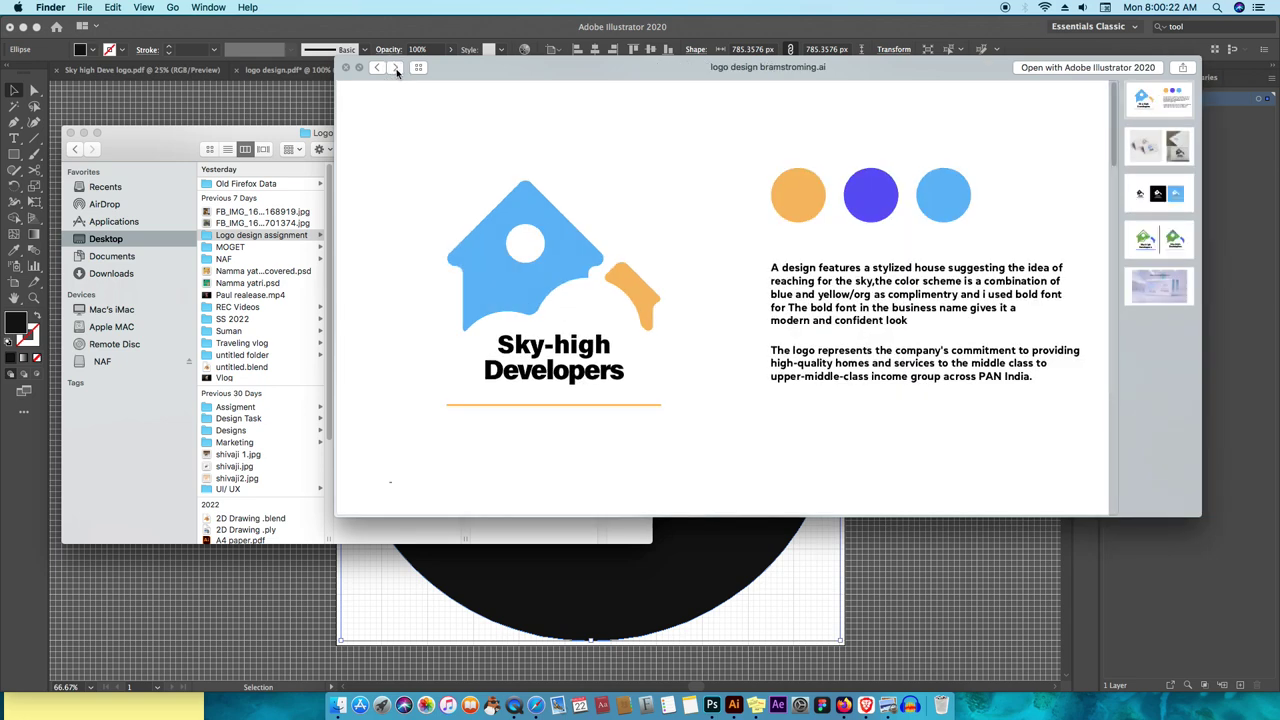
pyautogui.click(396, 68)
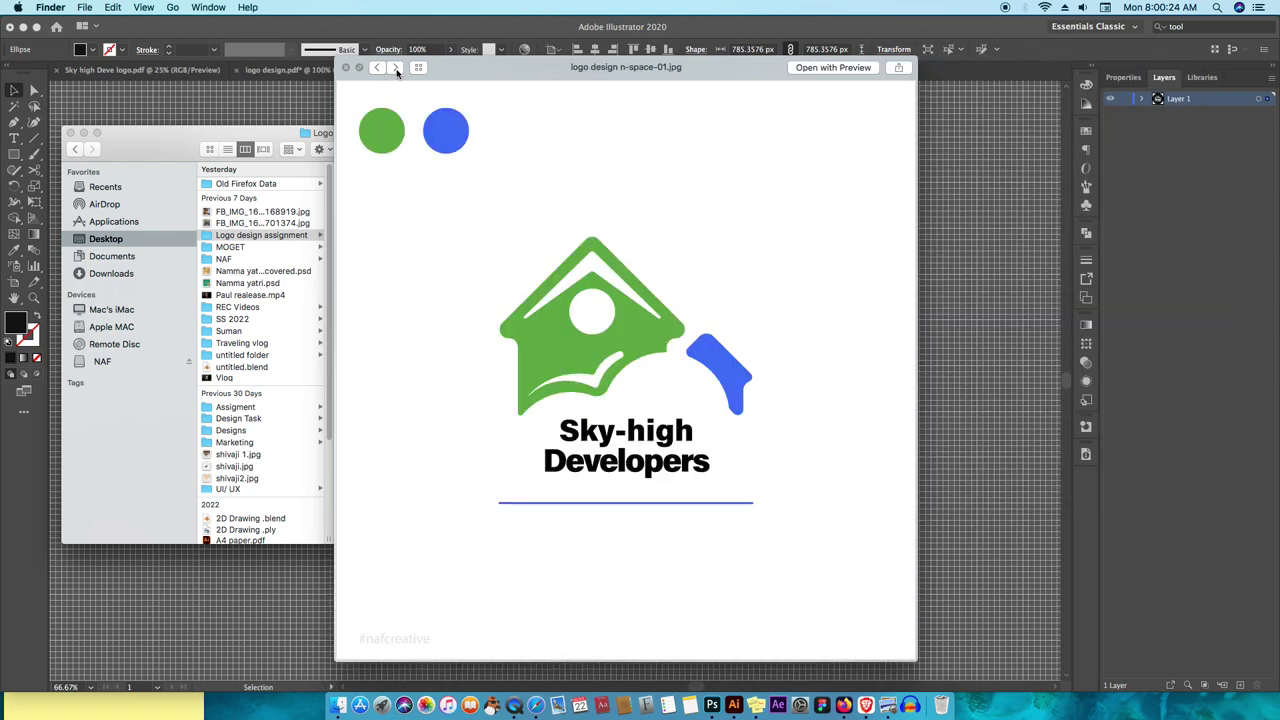
pyautogui.click(396, 68)
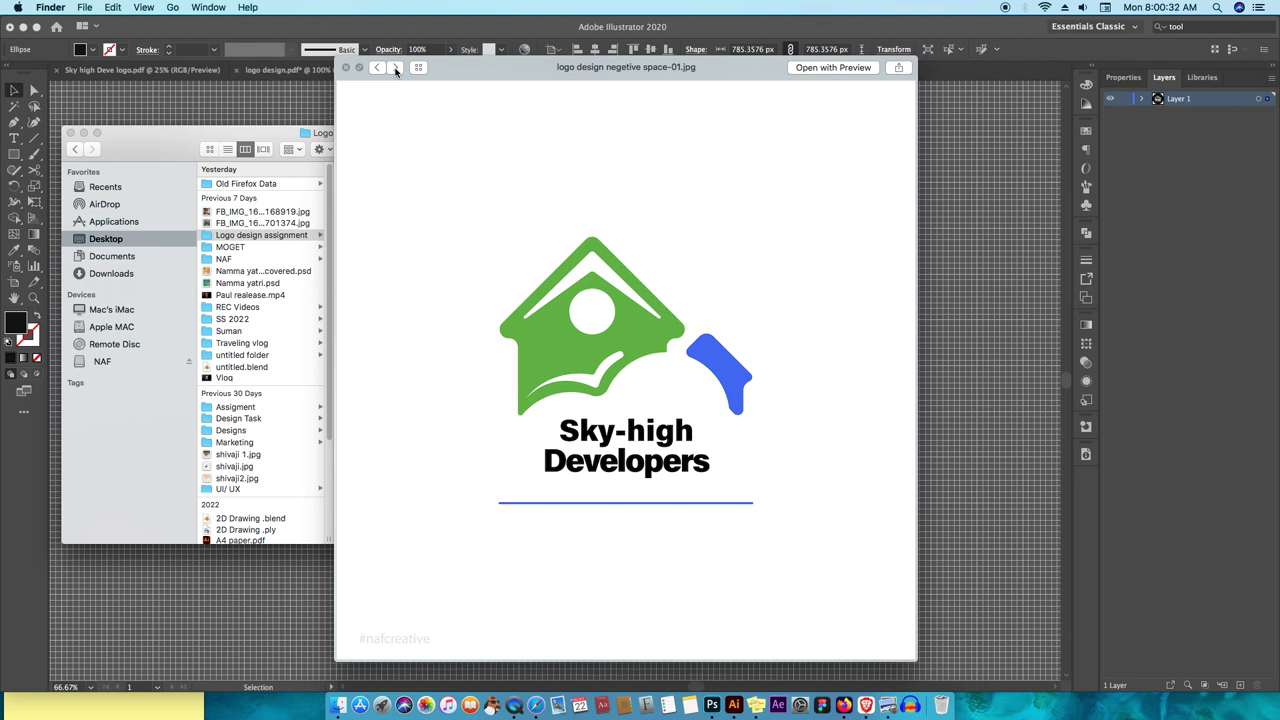
# - Preview logo design.pdf/png, the wall-sign mockup and the SHD badge files, then close the preview
pyautogui.click(396, 68)
pyautogui.click(396, 68)
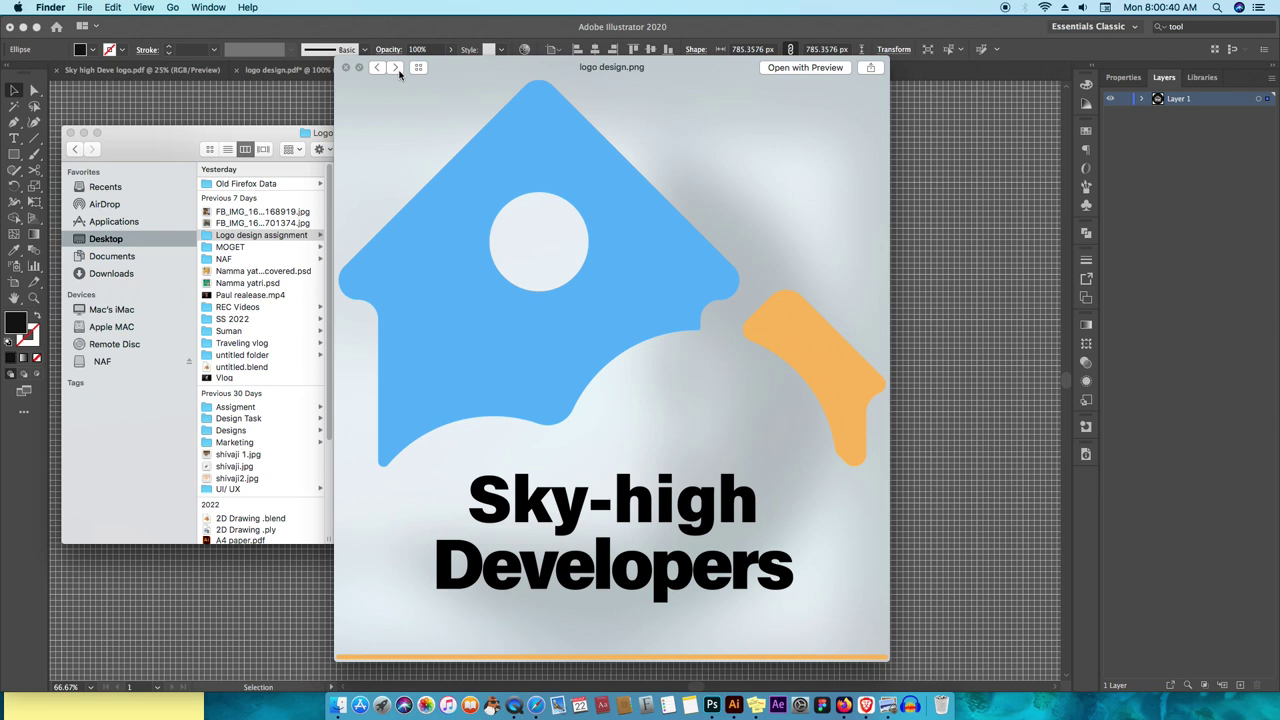
pyautogui.click(396, 68)
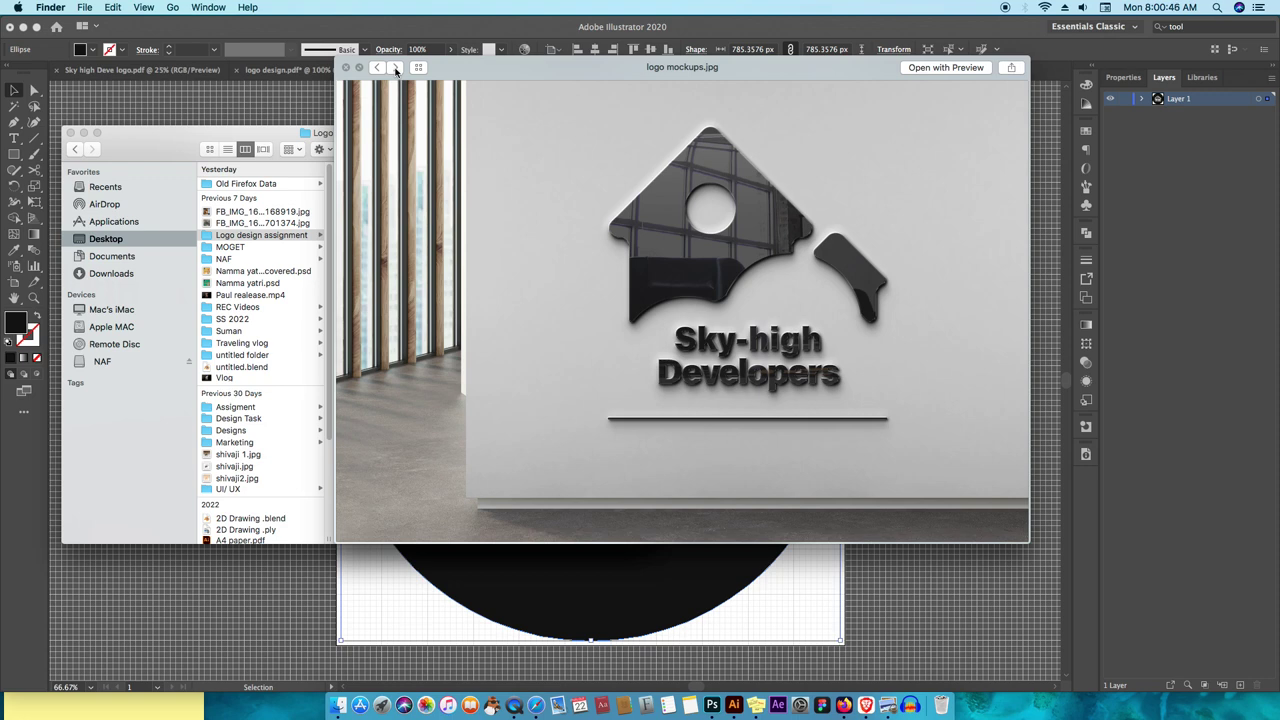
pyautogui.click(396, 68)
pyautogui.click(396, 68)
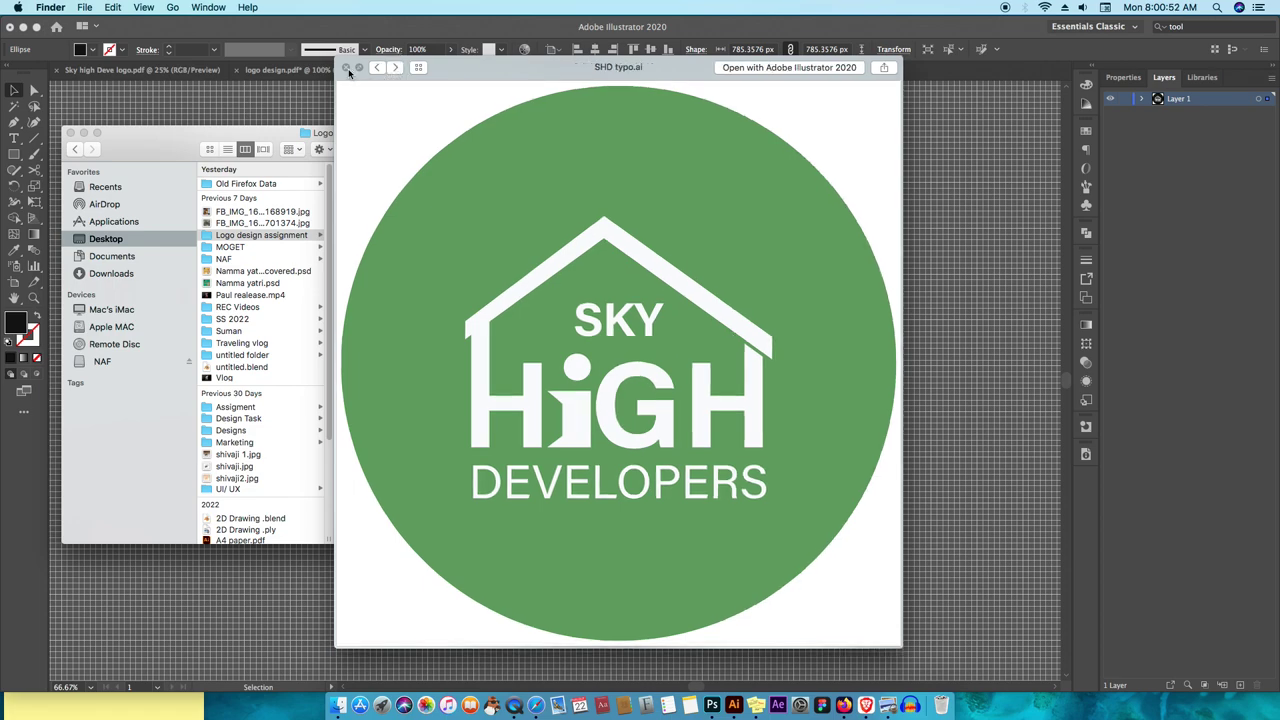
pyautogui.click(346, 67)
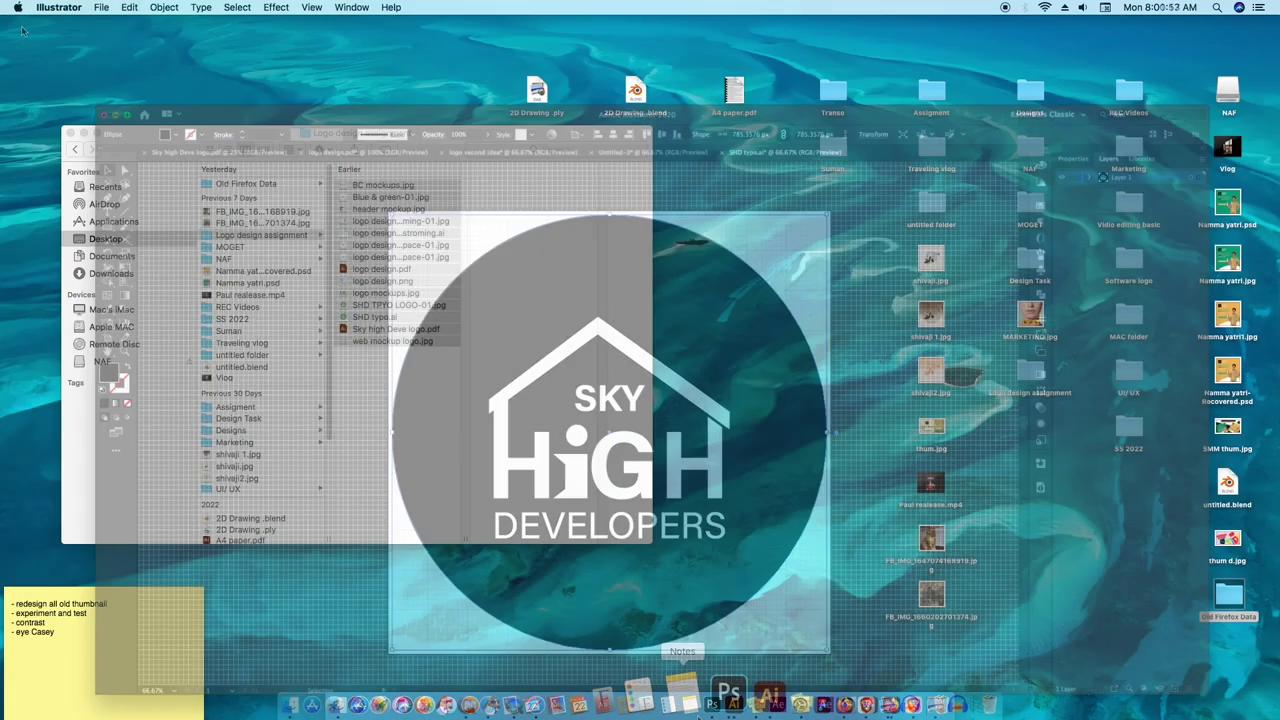
pyautogui.click(712, 705)
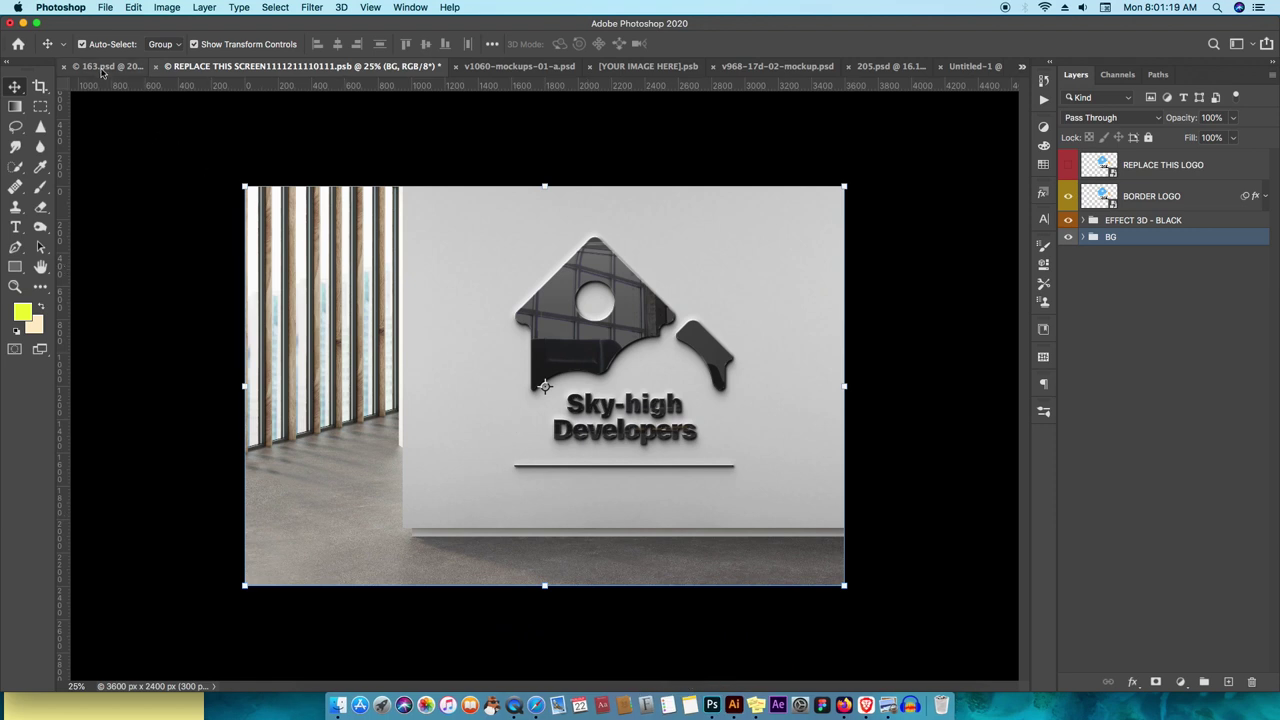
# - View the 163.psd, wall-sign, v1060, letterhead and business-card mockups, ending on the 205.psd website mockup
pyautogui.click(105, 67)
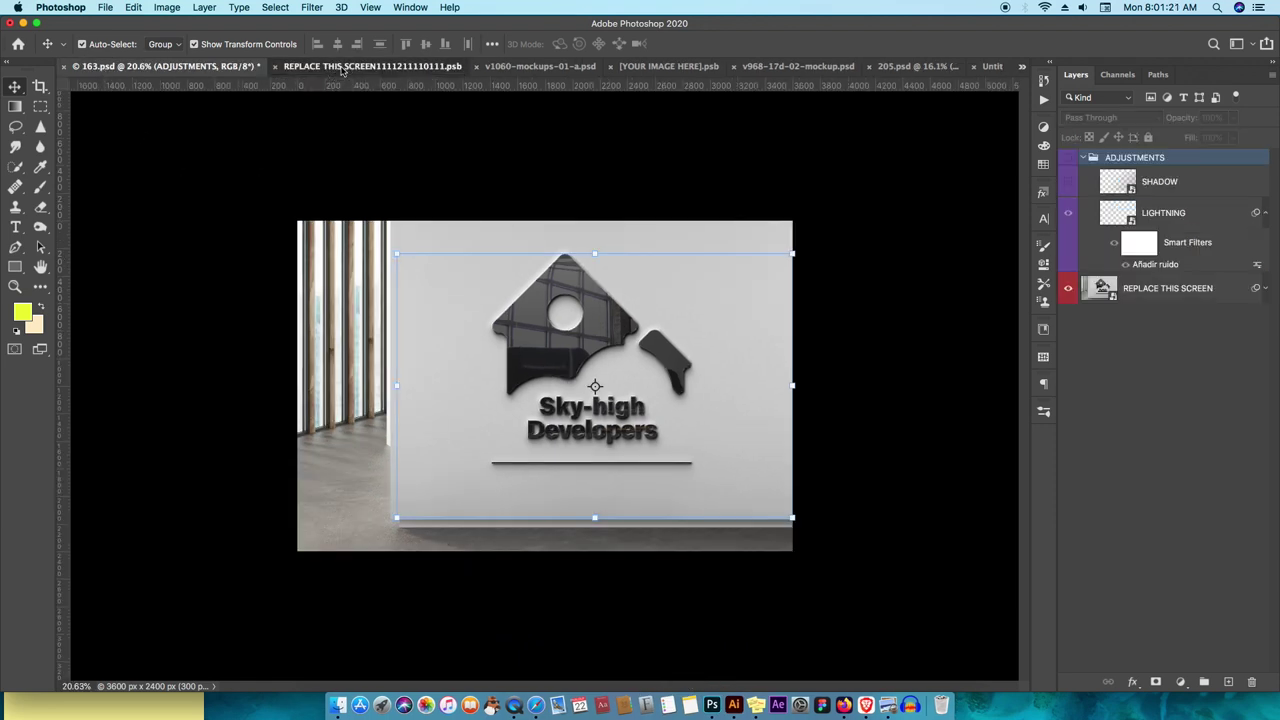
pyautogui.click(380, 66)
pyautogui.click(500, 66)
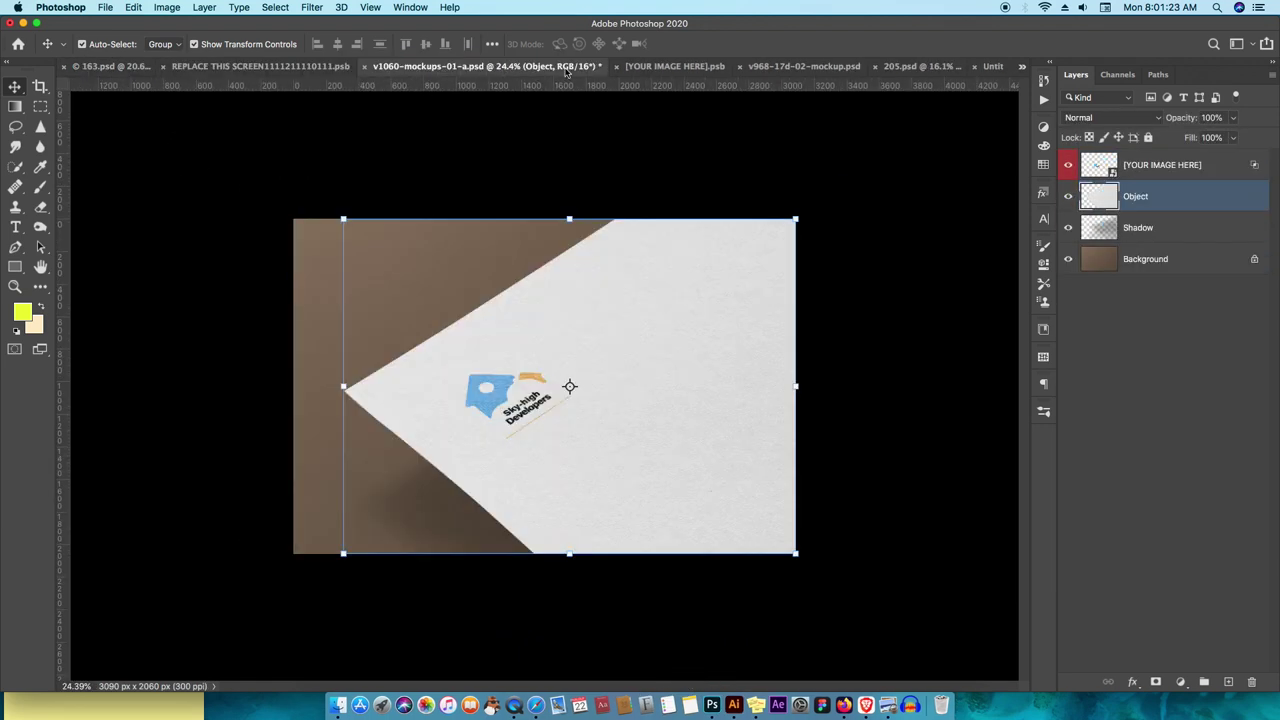
pyautogui.click(668, 66)
pyautogui.click(818, 66)
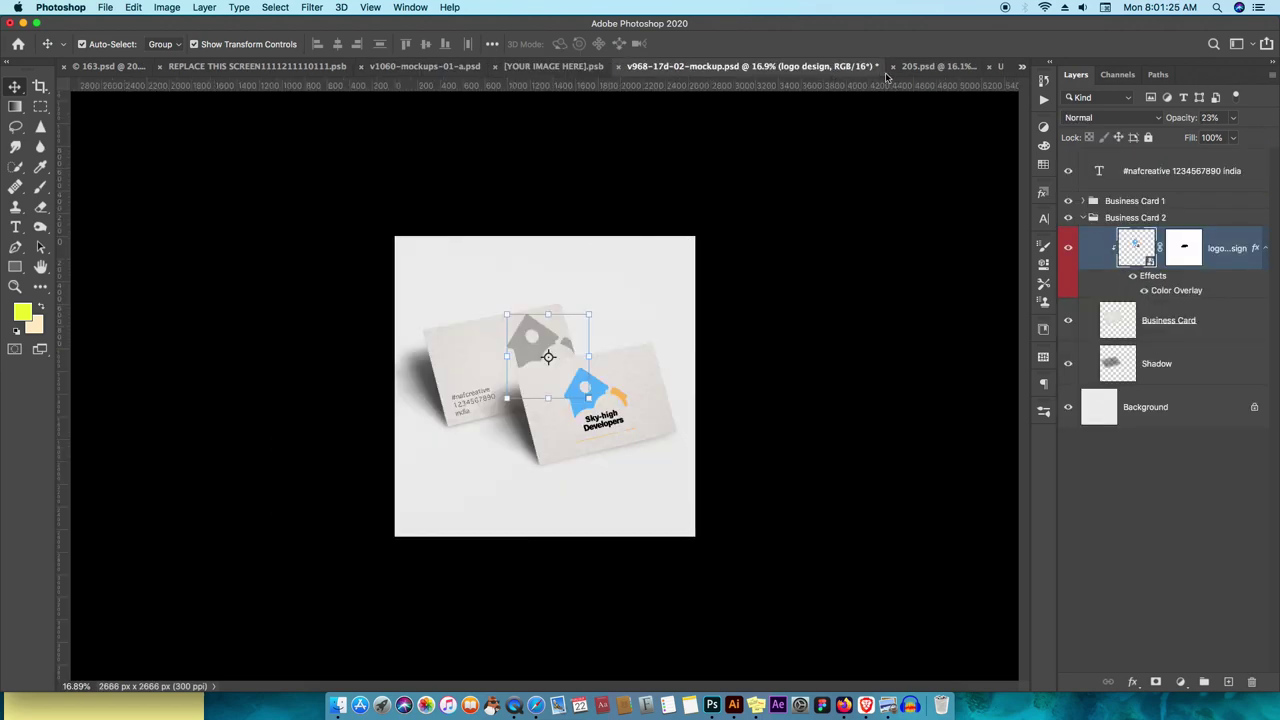
pyautogui.click(940, 68)
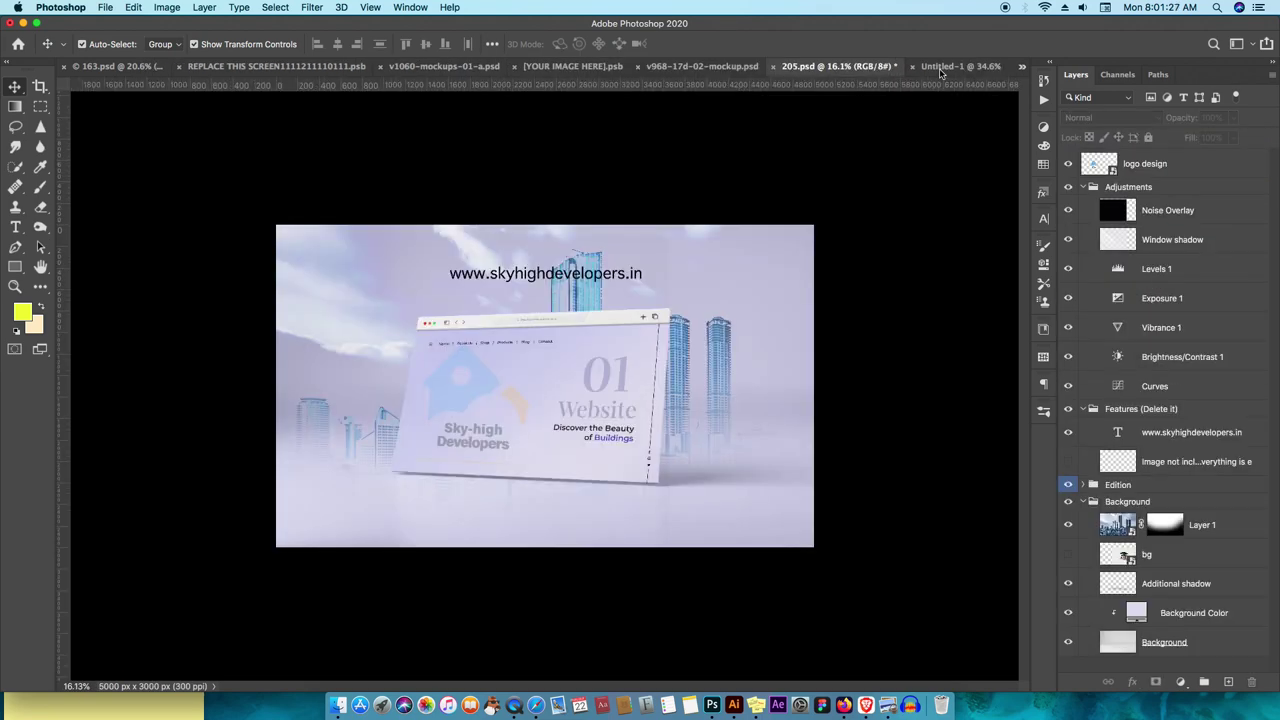